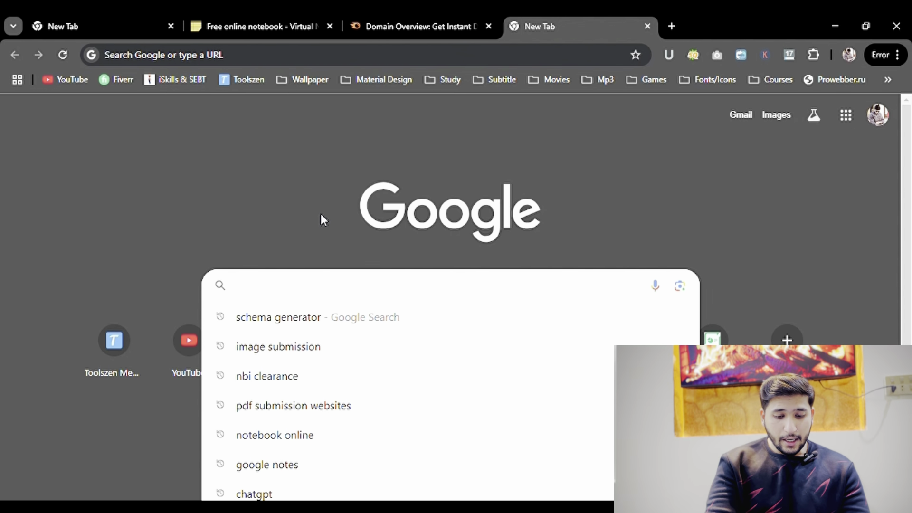
# Search Google for "high da profile backlinks".
pyautogui.write('thi')
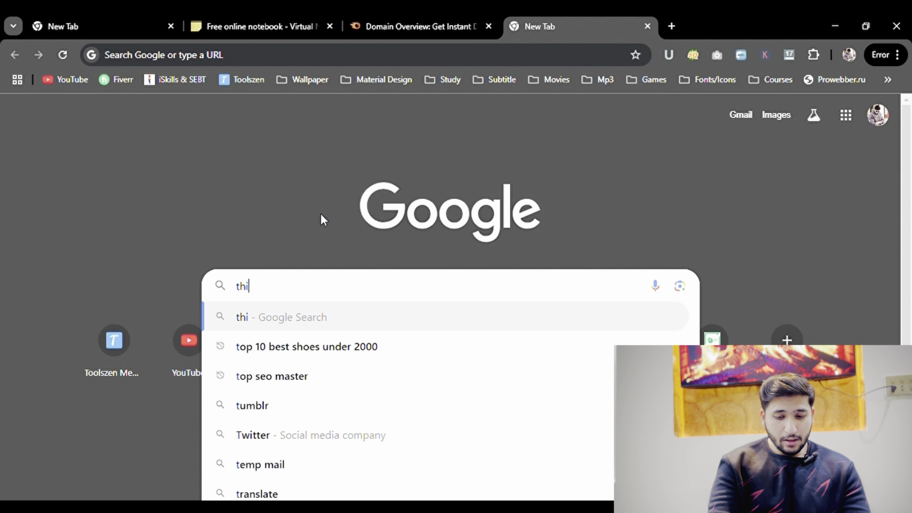
pyautogui.write('gh da ')
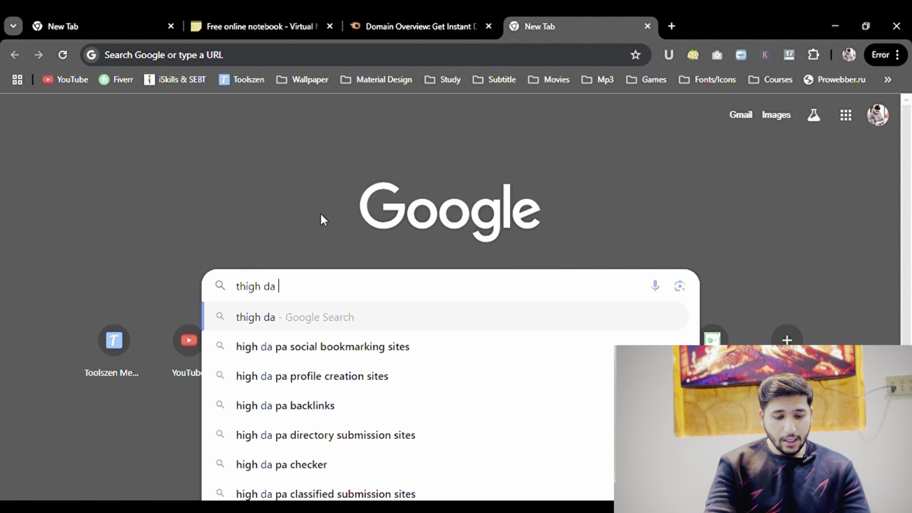
pyautogui.write('profile bachkil')
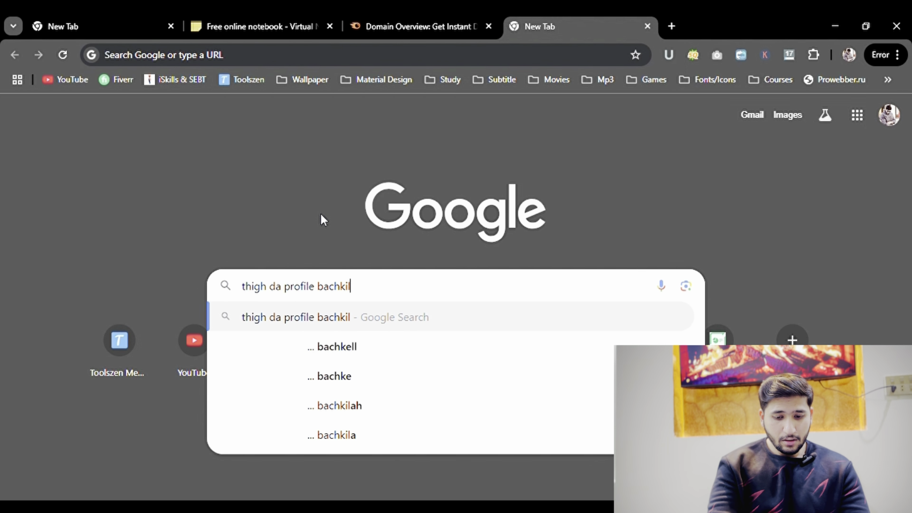
pyautogui.press('BackSpace')
pyautogui.press('BackSpace')
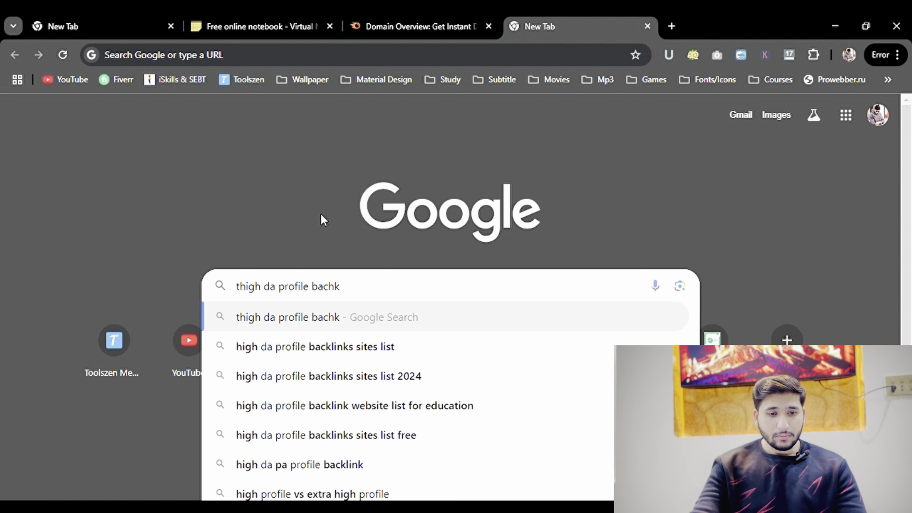
pyautogui.write('links')
pyautogui.press('Return')
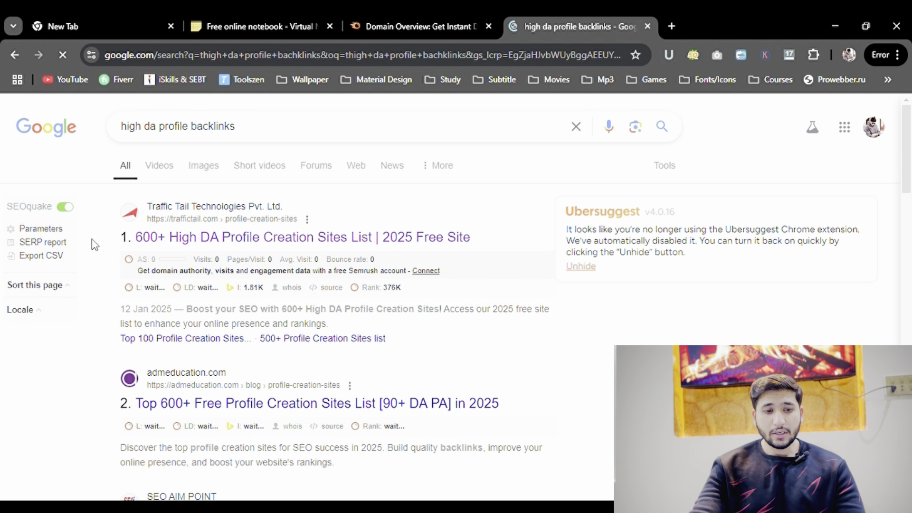
# Open the Traffic Tail profile creation sites article in a new tab, review its table of sites and DA scores, and close it.
pyautogui.middleClick(270, 258)
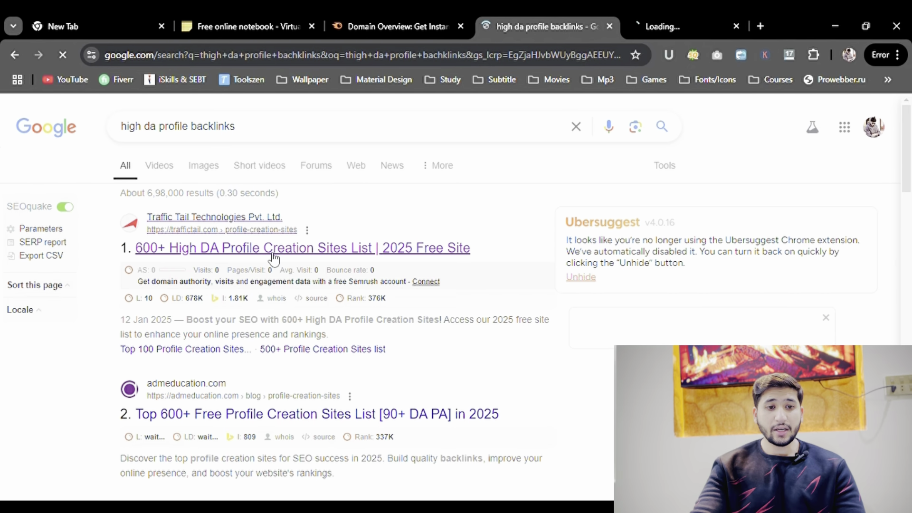
pyautogui.click(714, 13)
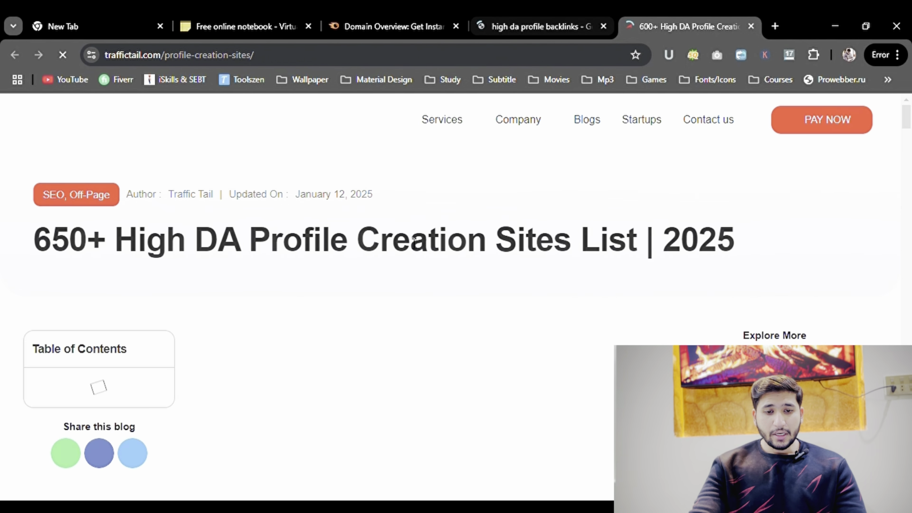
pyautogui.scroll(-20, 406, 278)
pyautogui.scroll(-20, 406, 278)
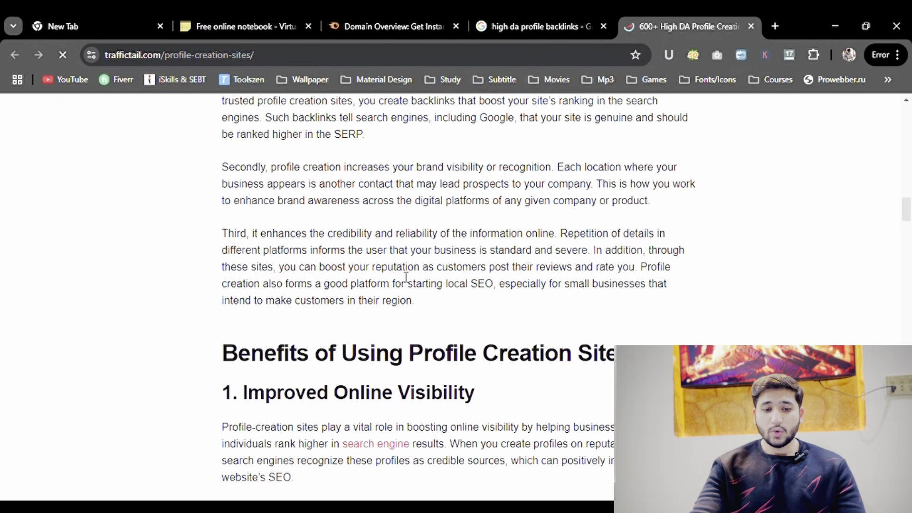
pyautogui.scroll(-20, 402, 277)
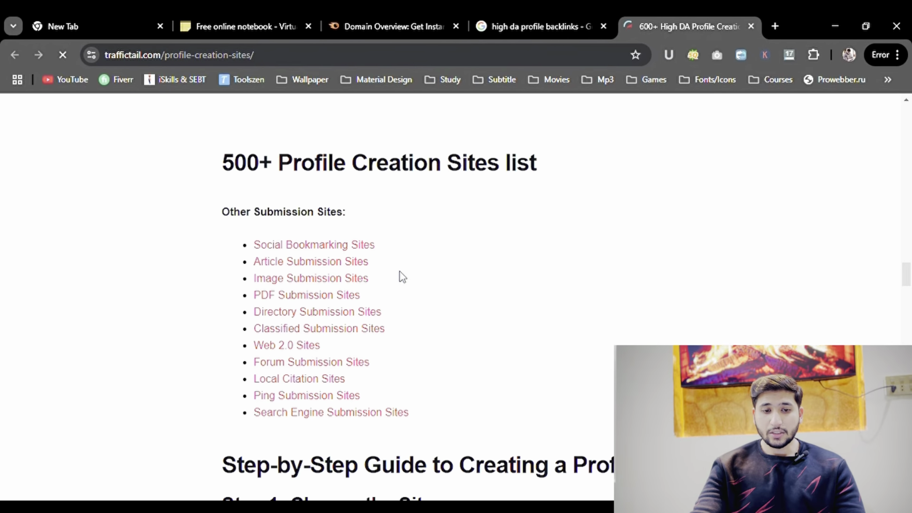
pyautogui.scroll(-3, 403, 276)
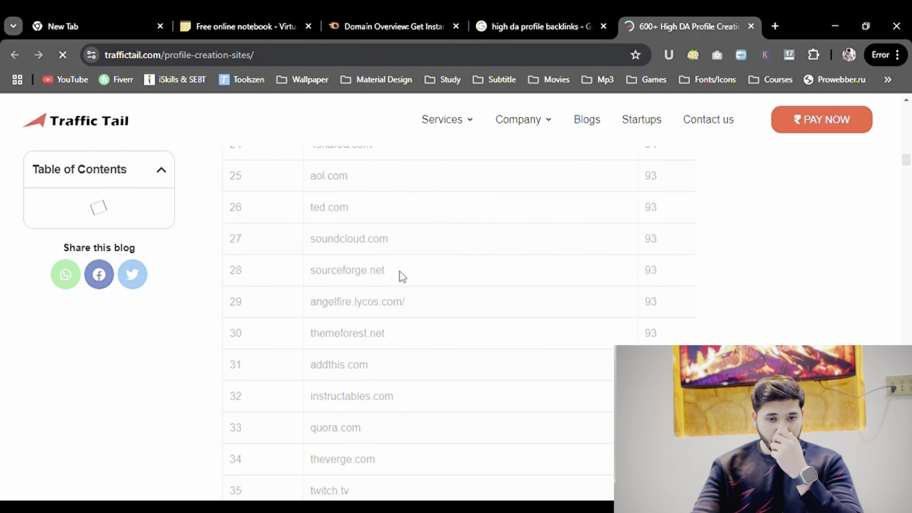
pyautogui.scroll(15, 350, 285)
pyautogui.scroll(5, 350, 285)
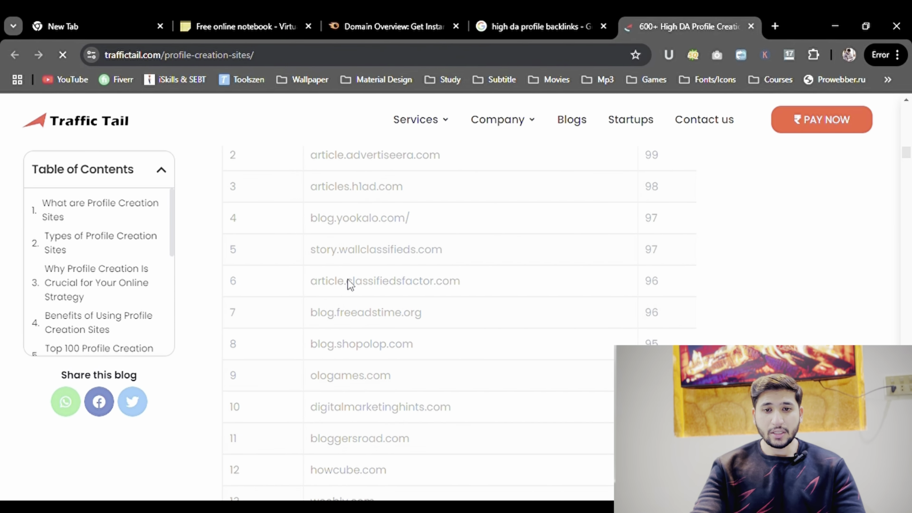
pyautogui.scroll(-1, 380, 317)
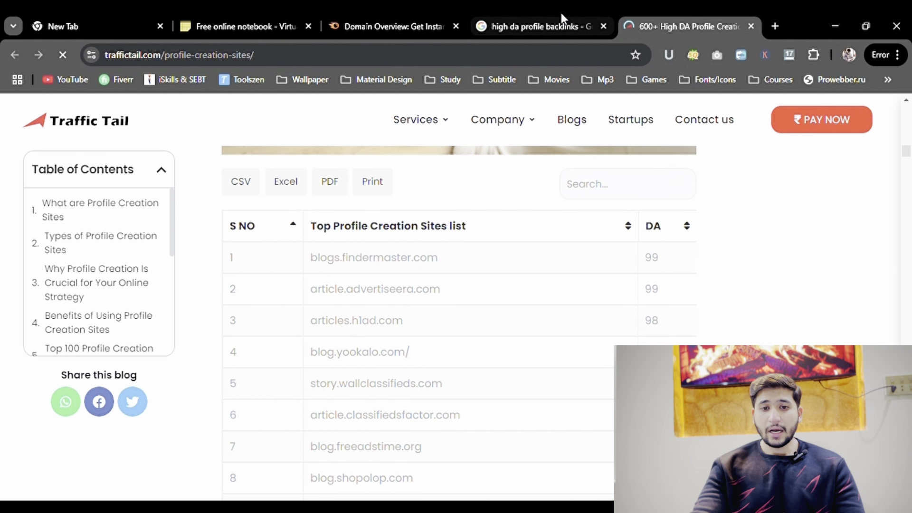
pyautogui.click(750, 27)
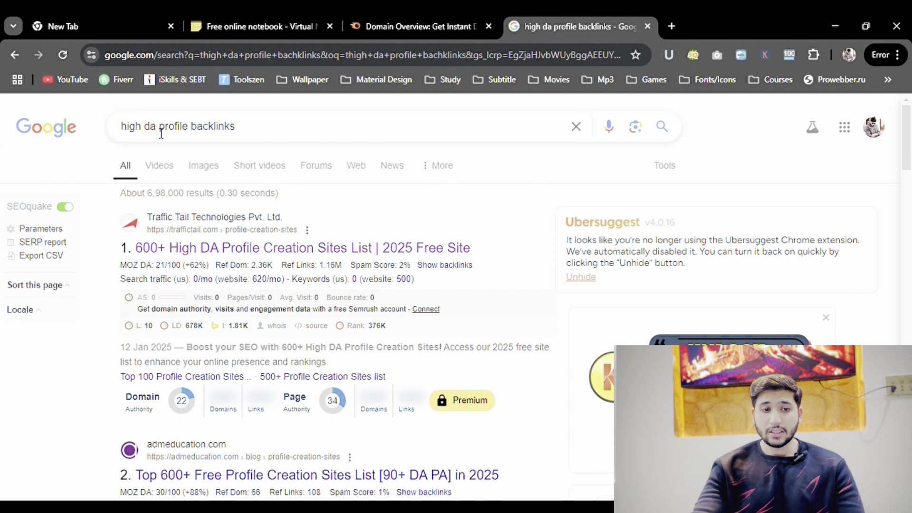
# Change the Google query to "pdf submission backlinks list" and run the search.
pyautogui.moveTo(157, 131); pyautogui.dragTo(116, 138)
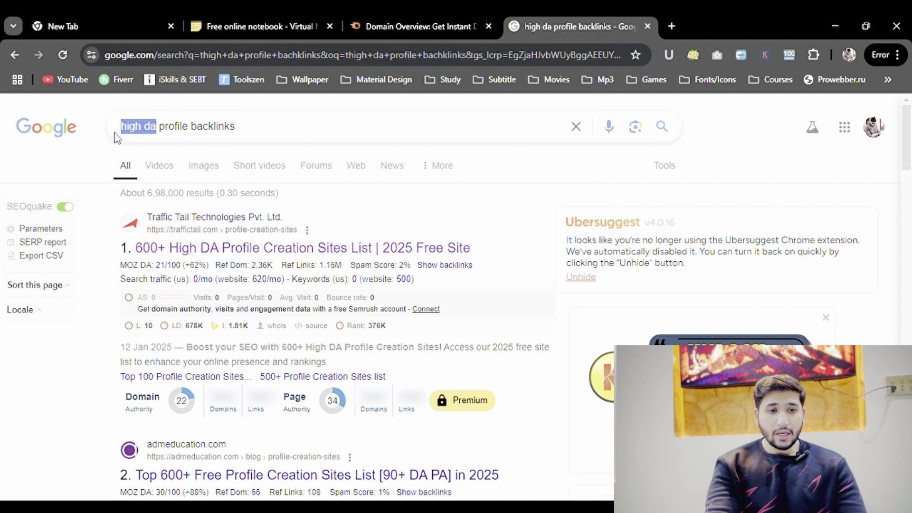
pyautogui.write('pdf ')
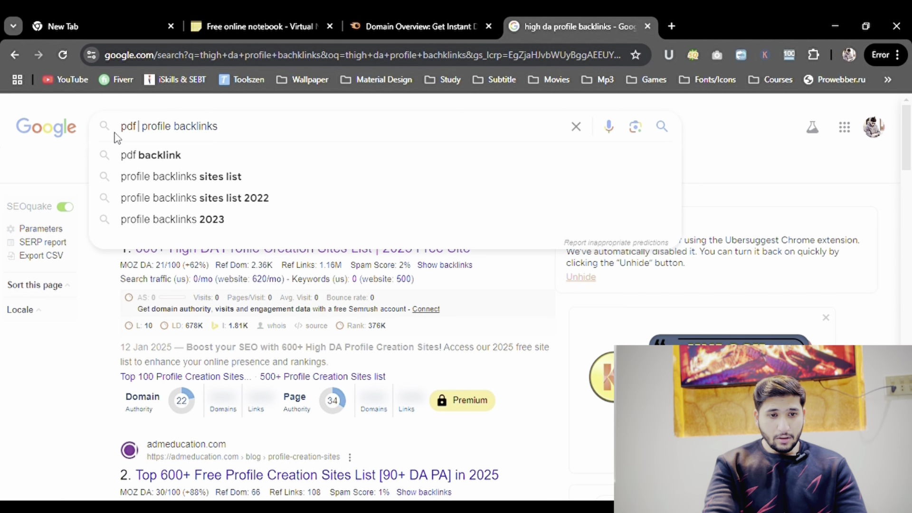
pyautogui.write('submitt')
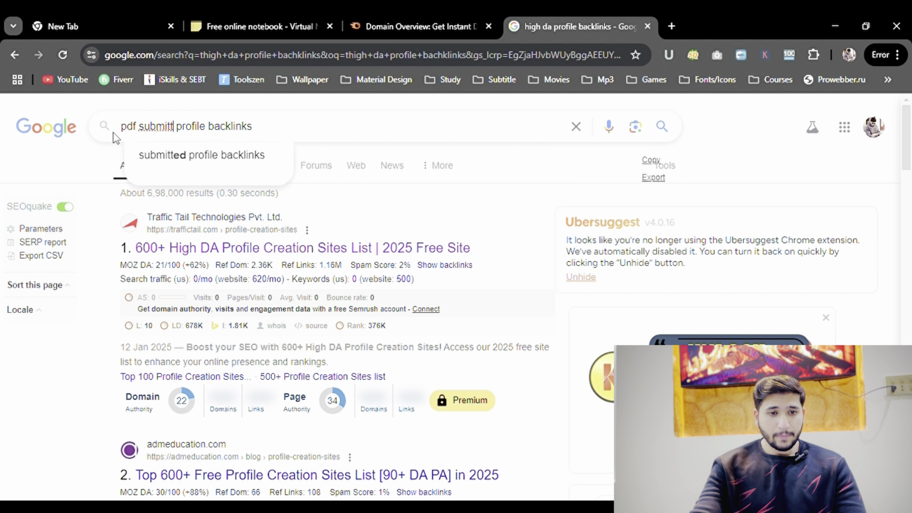
pyautogui.write('ion')
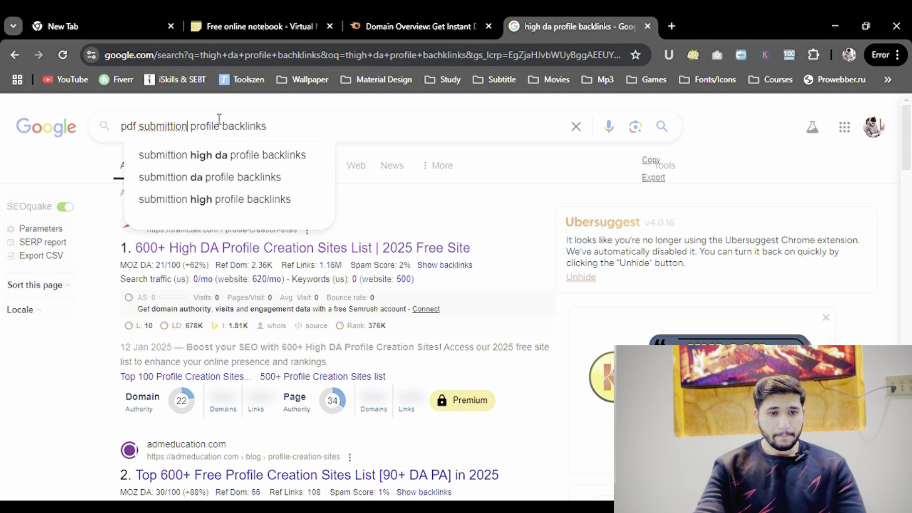
pyautogui.click(224, 126)
pyautogui.press('BackSpace')
pyautogui.press('BackSpace')
pyautogui.press('BackSpace')
pyautogui.press('BackSpace')
pyautogui.press('BackSpace')
pyautogui.press('BackSpace')
pyautogui.press('BackSpace')
pyautogui.press('BackSpace')
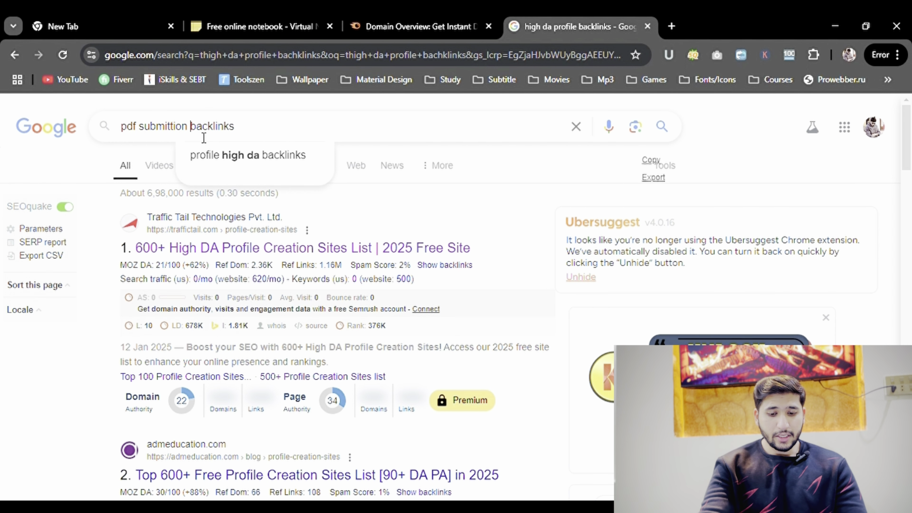
pyautogui.press('End')
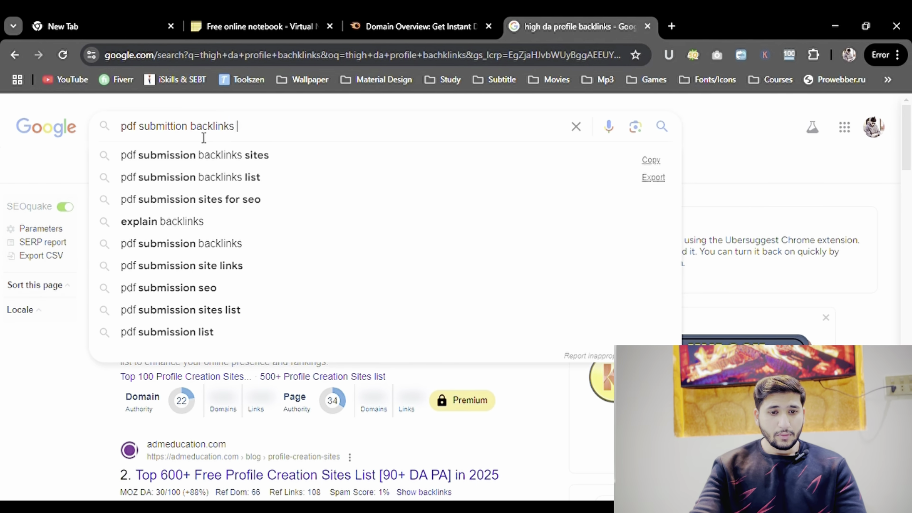
pyautogui.write('list')
pyautogui.press('Return')
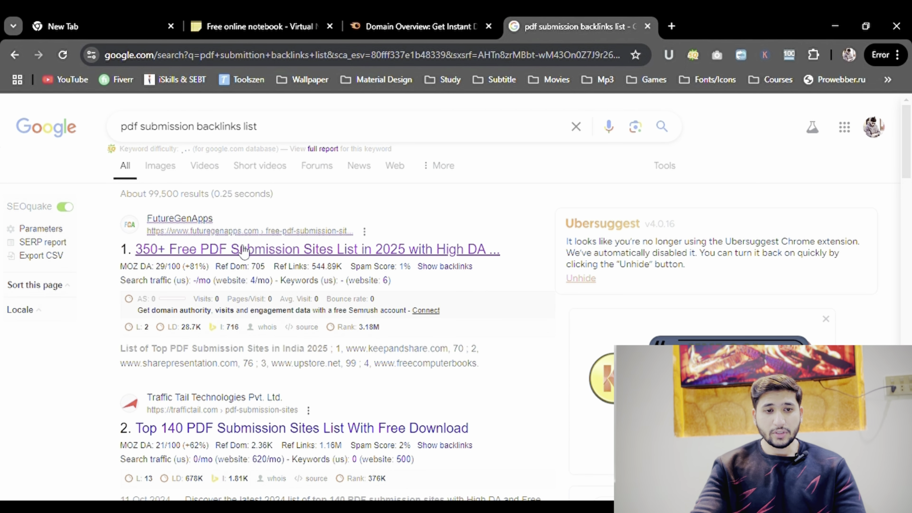
# Open FutureGenApps' "350+ Free PDF Submission Sites List" result in a new tab and find its table of PDF upload sites.
pyautogui.middleClick(244, 251)
pyautogui.click(706, 13)
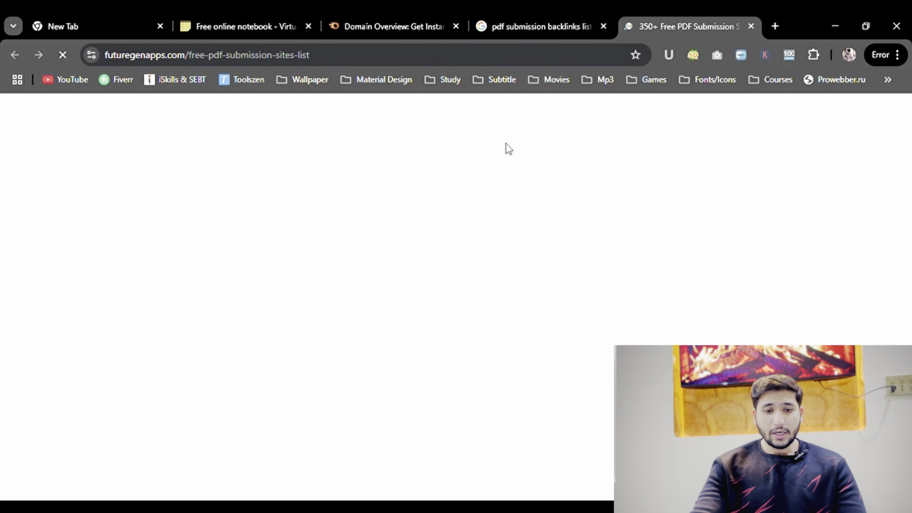
pyautogui.scroll(-10, 549, 285)
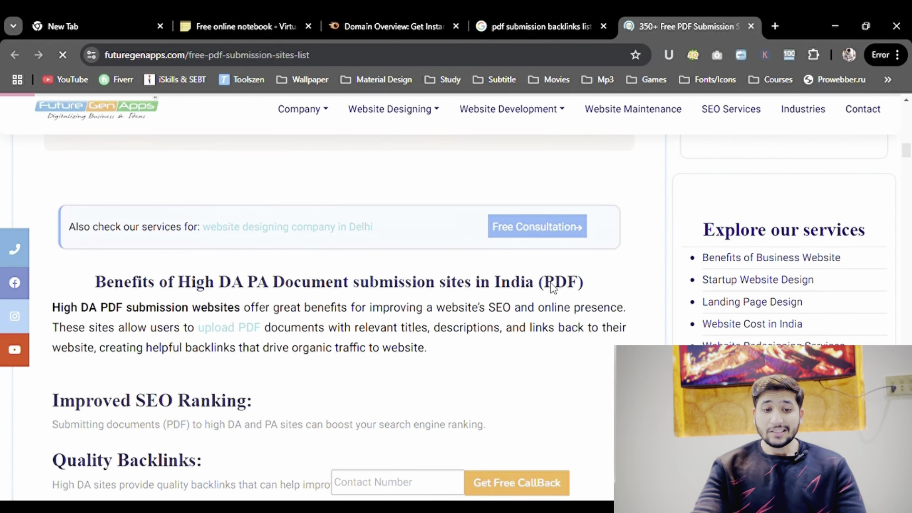
pyautogui.scroll(-15, 550, 285)
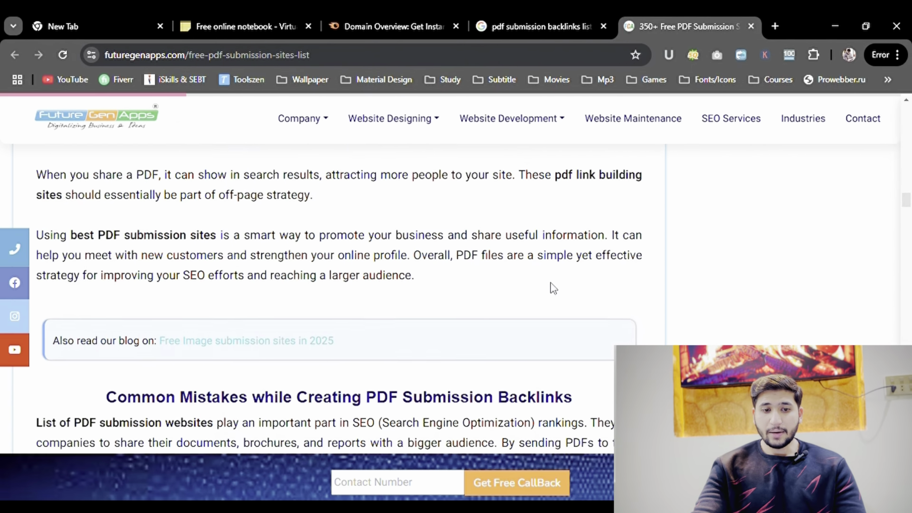
pyautogui.scroll(-10, 553, 288)
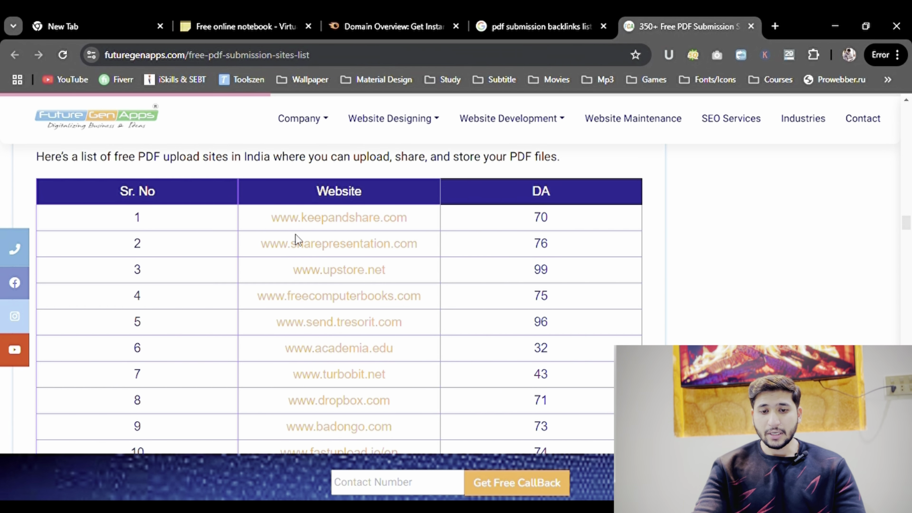
pyautogui.moveTo(280, 224); pyautogui.dragTo(410, 227)
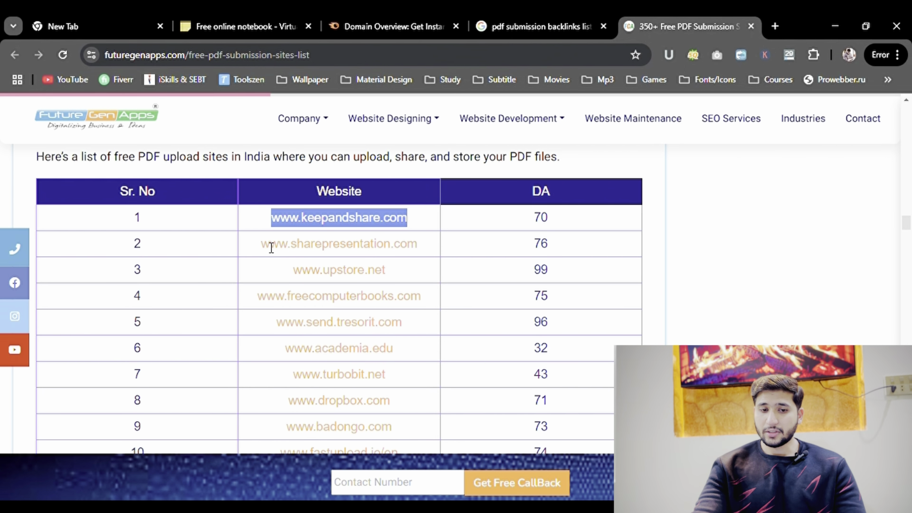
pyautogui.moveTo(271, 248); pyautogui.dragTo(421, 240)
pyautogui.click(407, 255)
pyautogui.scroll(-5, 403, 262)
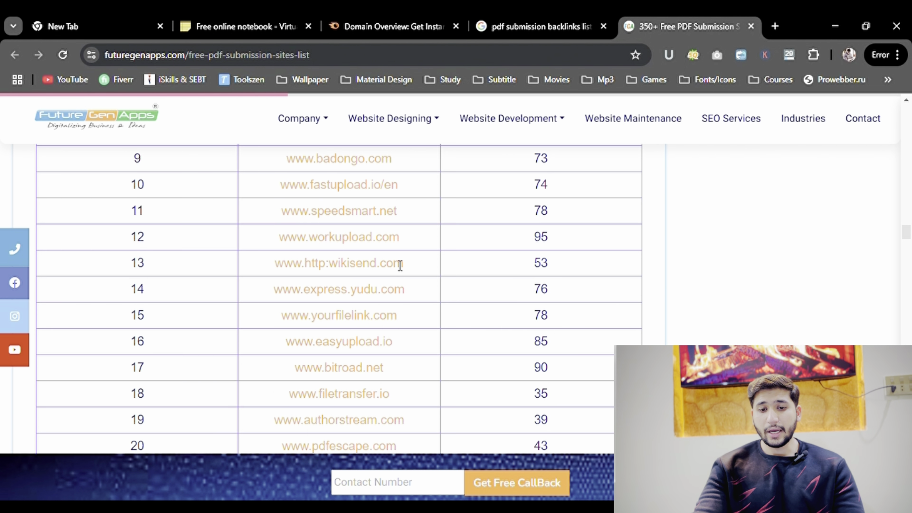
pyautogui.scroll(-20, 400, 265)
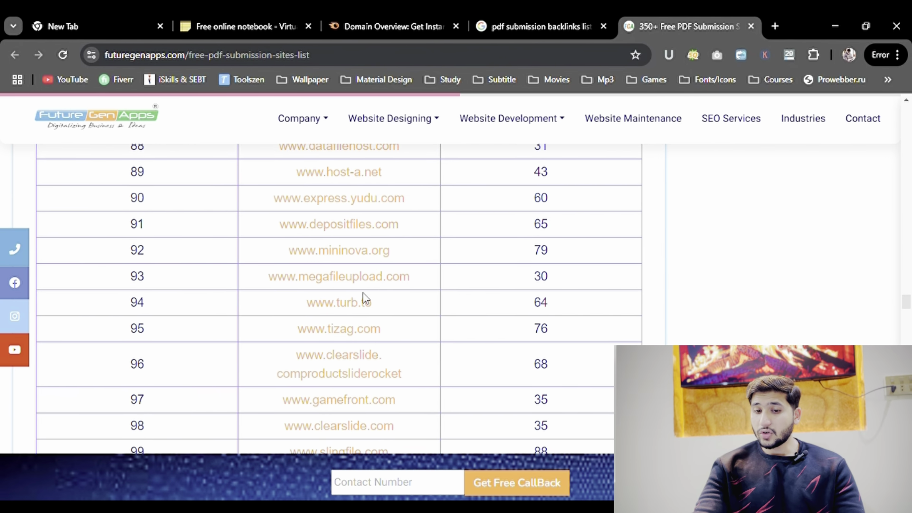
pyautogui.scroll(-6, 773, 284)
pyautogui.scroll(20, 773, 285)
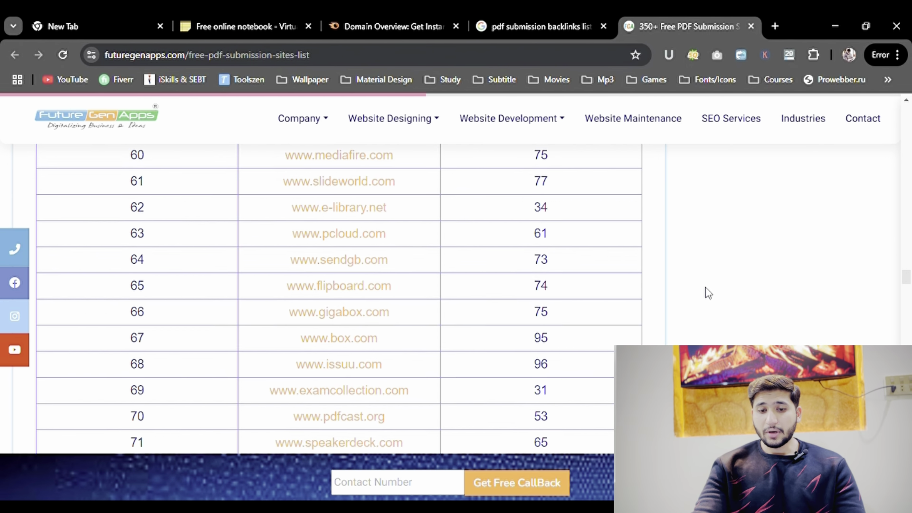
pyautogui.scroll(20, 672, 309)
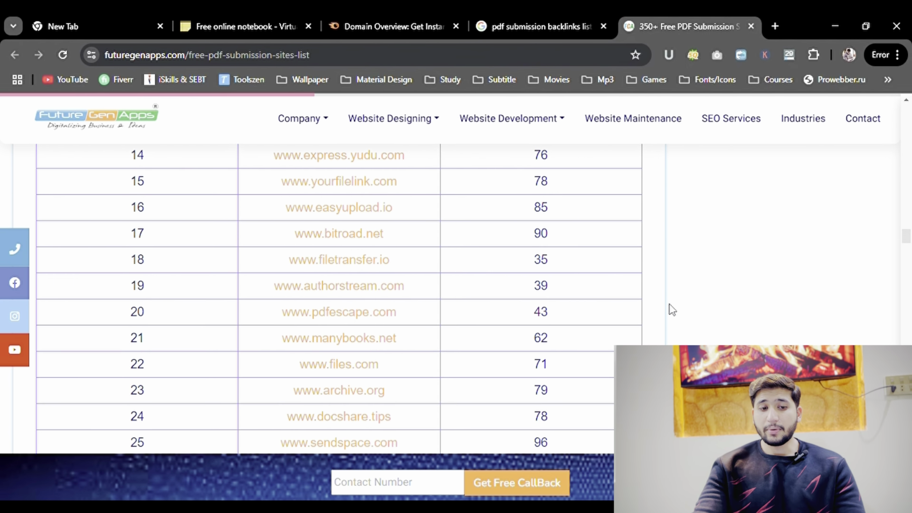
pyautogui.scroll(10, 672, 309)
pyautogui.scroll(-3, 671, 308)
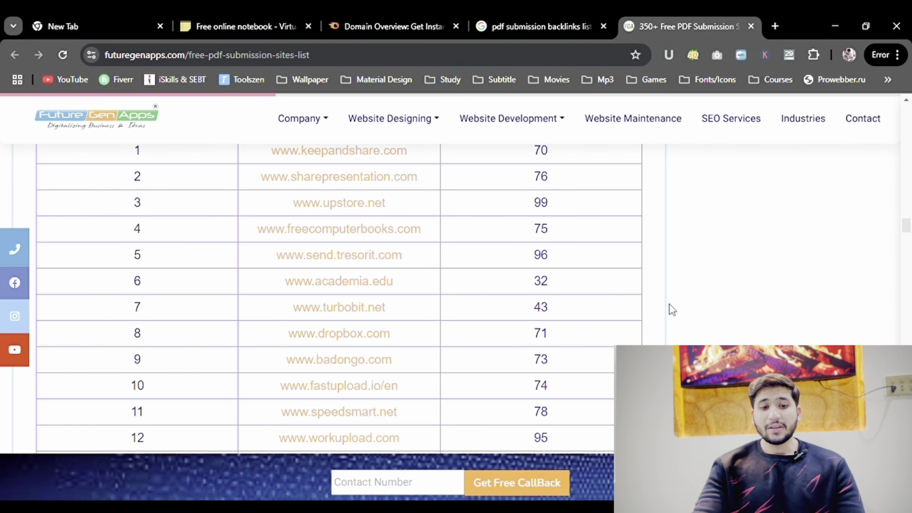
pyautogui.scroll(1, 350, 312)
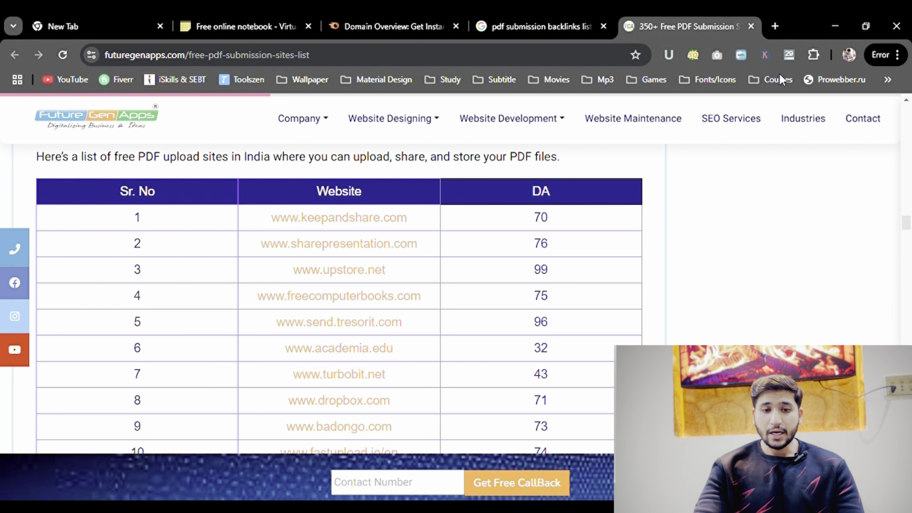
# Search Google for "spam score checker" in a new tab.
pyautogui.click(774, 26)
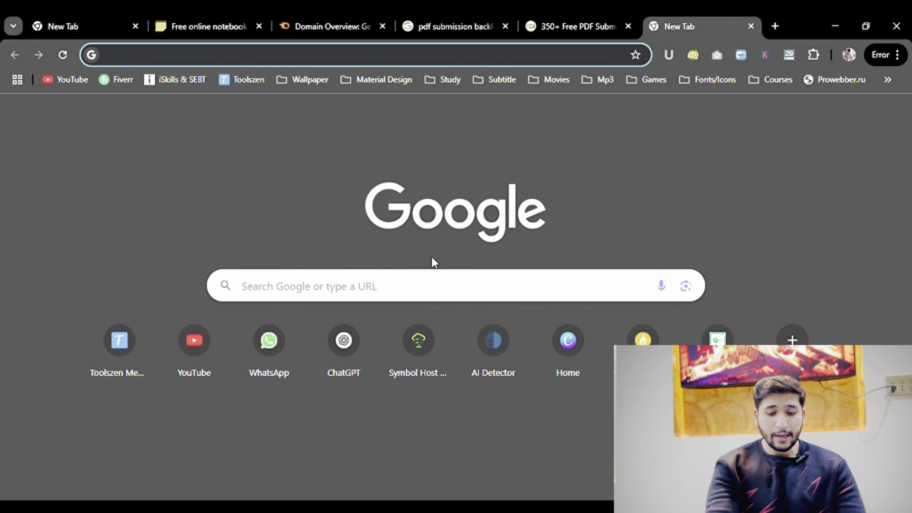
pyautogui.click(414, 301)
pyautogui.write('s')
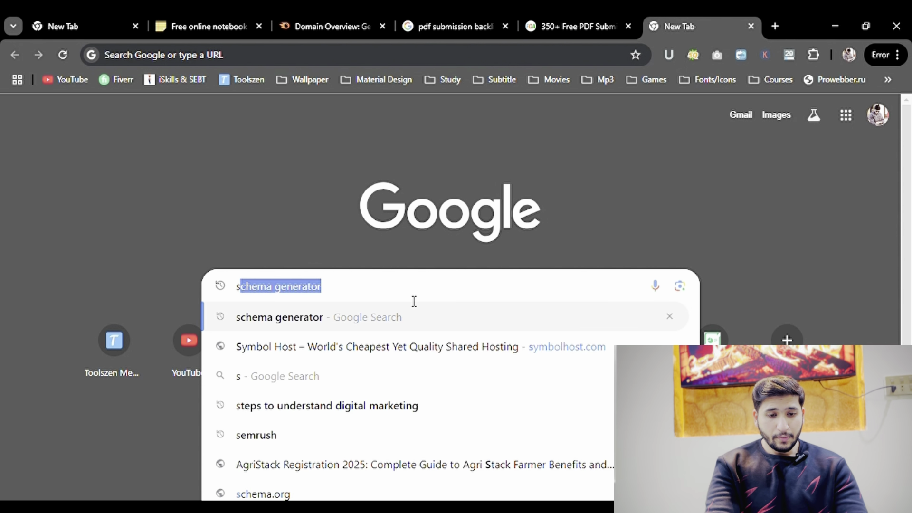
pyautogui.write('pam sc')
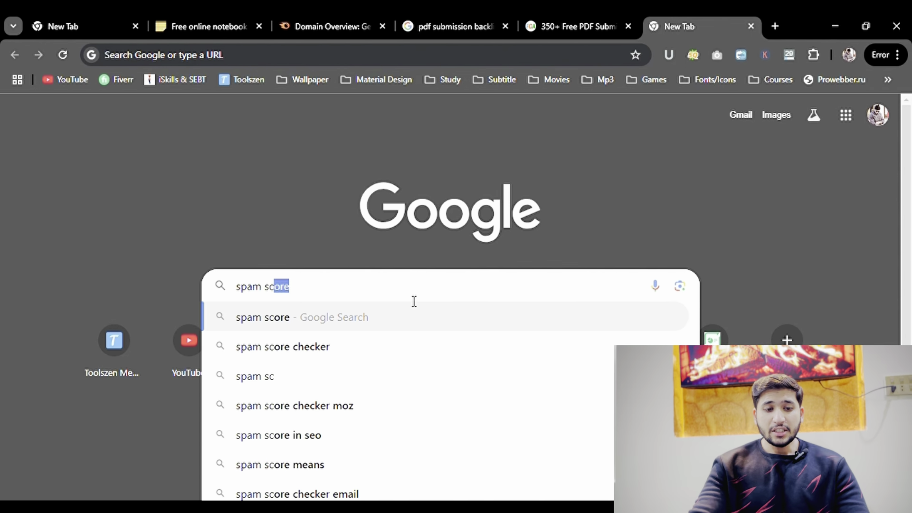
pyautogui.click(325, 347)
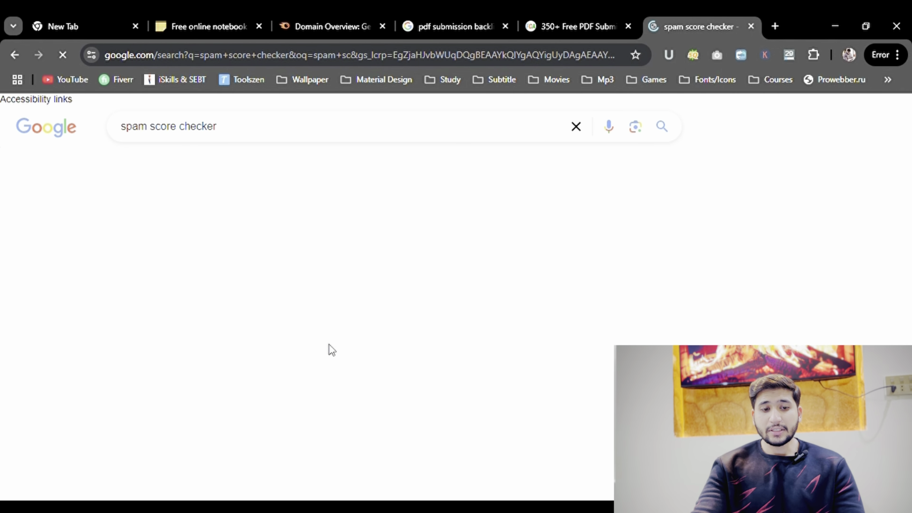
pyautogui.click(236, 235)
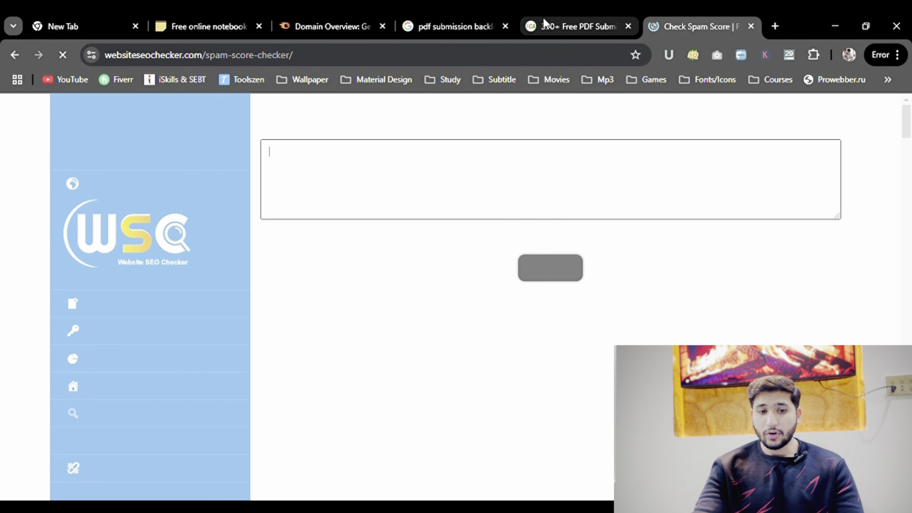
pyautogui.click(551, 19)
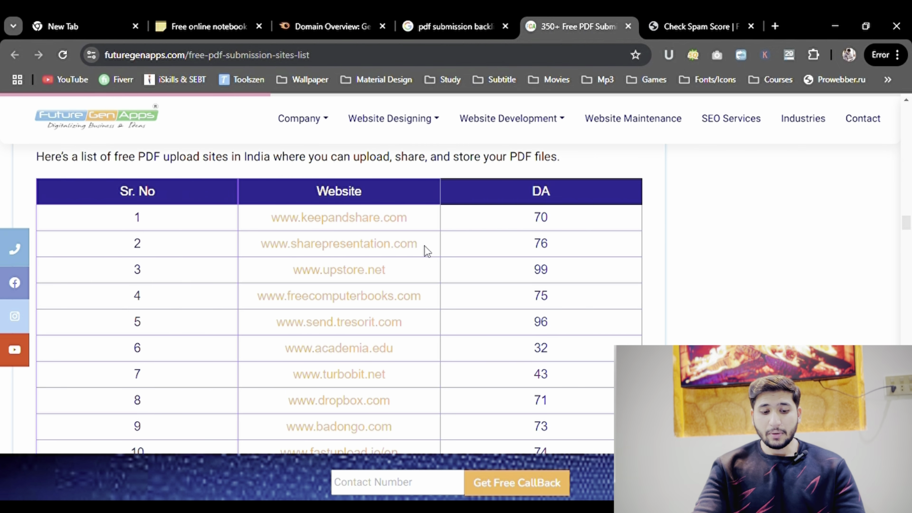
pyautogui.moveTo(420, 245); pyautogui.dragTo(262, 261)
pyautogui.hotkey('ctrl', 'c')
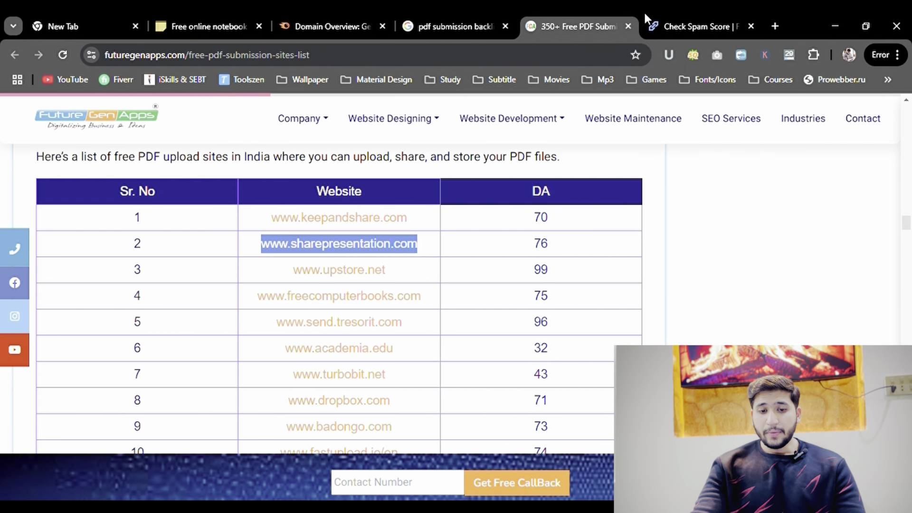
pyautogui.click(654, 21)
pyautogui.click(491, 164)
pyautogui.hotkey('ctrl', 'v')
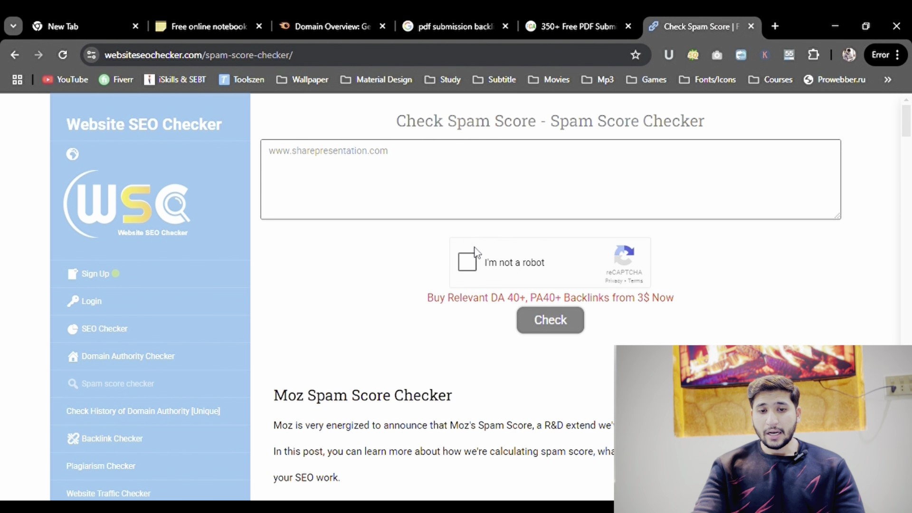
# Complete the robot check, run the spam score check and review the authority, backlink and spam metrics.
pyautogui.click(467, 262)
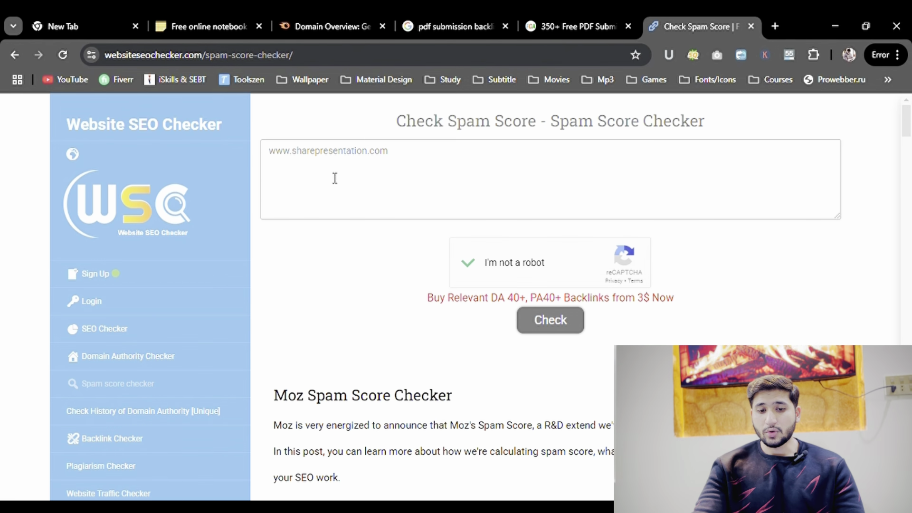
pyautogui.click(569, 327)
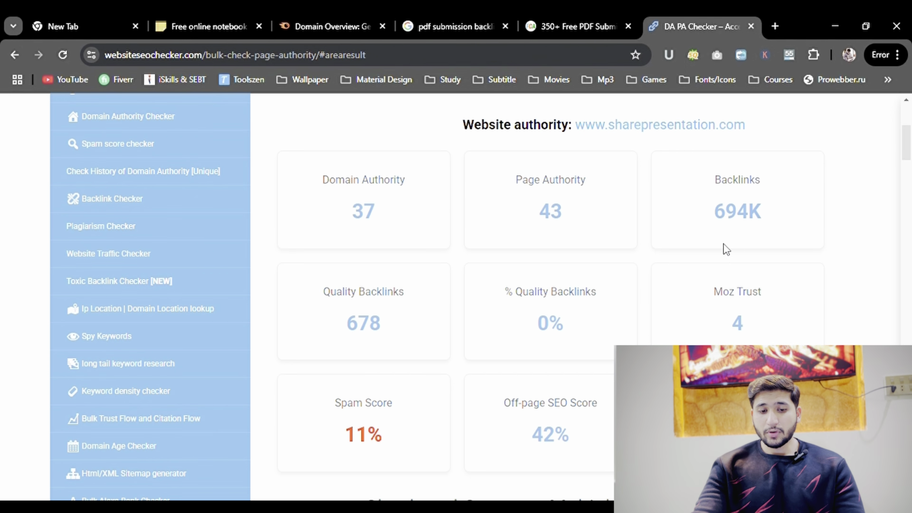
pyautogui.scroll(-1, 558, 305)
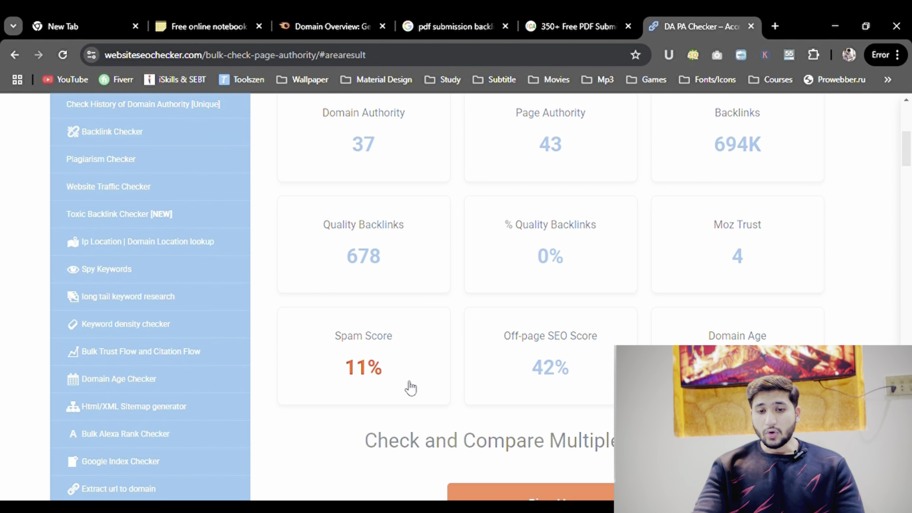
pyautogui.scroll(1, 410, 388)
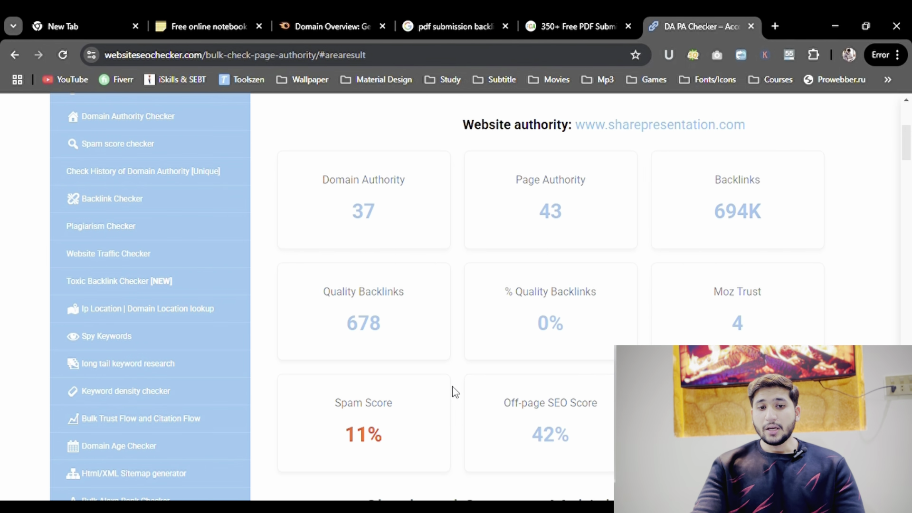
pyautogui.scroll(3, 455, 391)
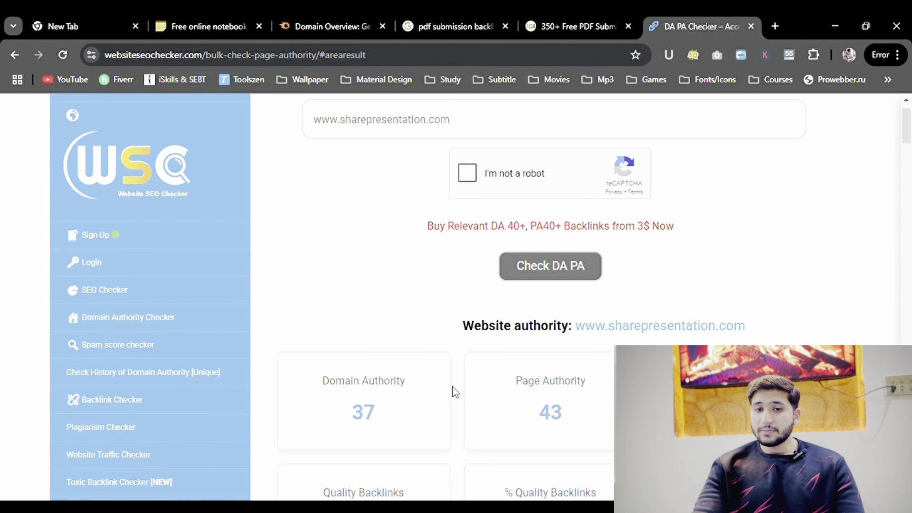
pyautogui.scroll(1, 453, 391)
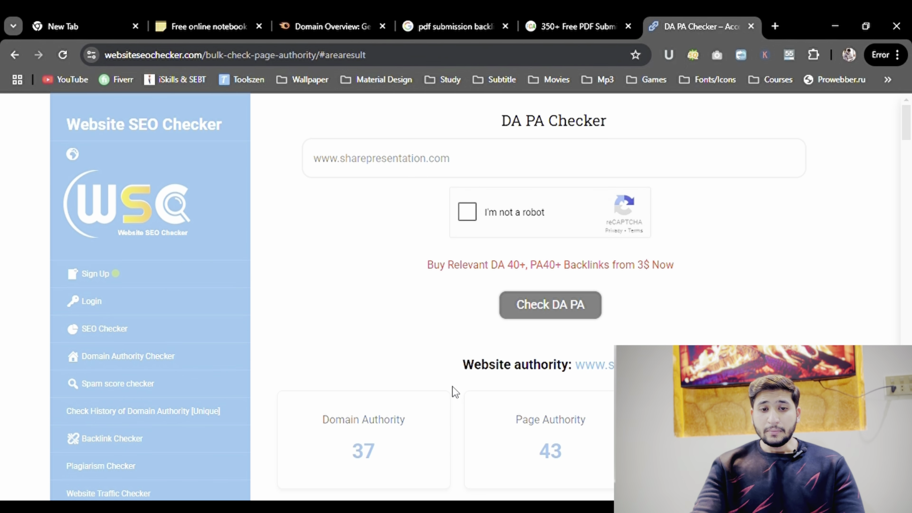
# Copy the scilogs.spektrum.de comment link from the online notebook and open it in a new tab.
pyautogui.click(434, 13)
pyautogui.click(314, 13)
pyautogui.click(189, 19)
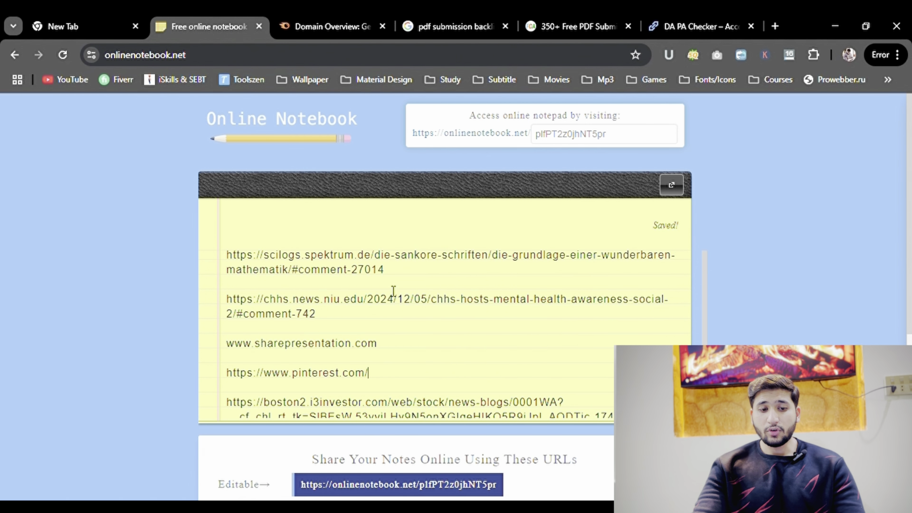
pyautogui.moveTo(409, 274); pyautogui.dragTo(232, 258)
pyautogui.hotkey('ctrl', 'c')
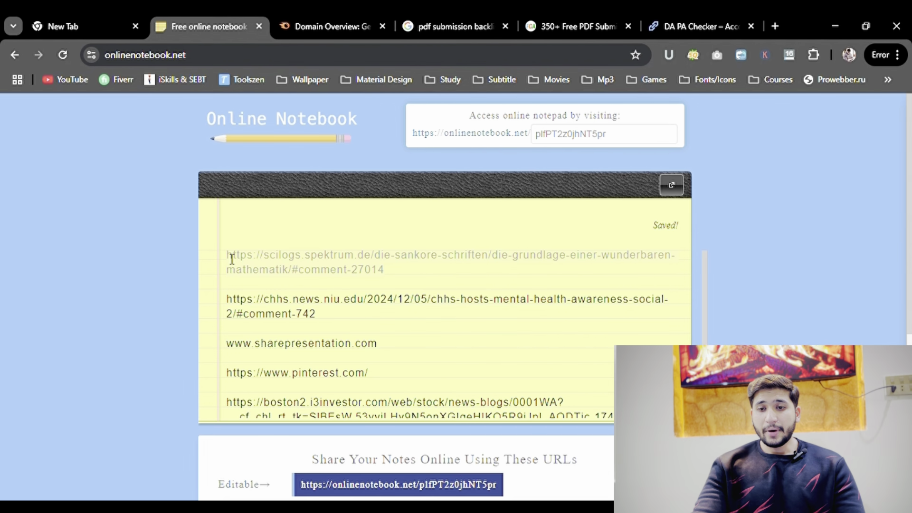
pyautogui.click(781, 25)
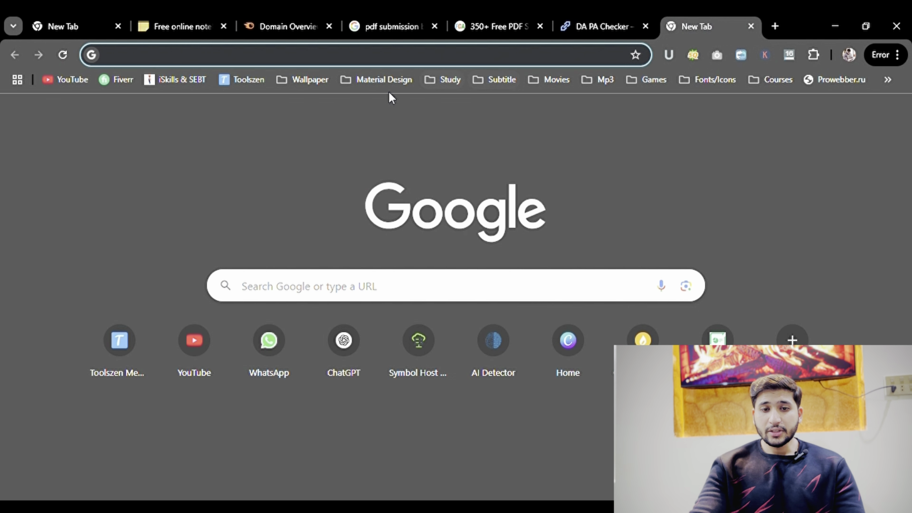
pyautogui.hotkey('ctrl', 'v')
pyautogui.press('Return')
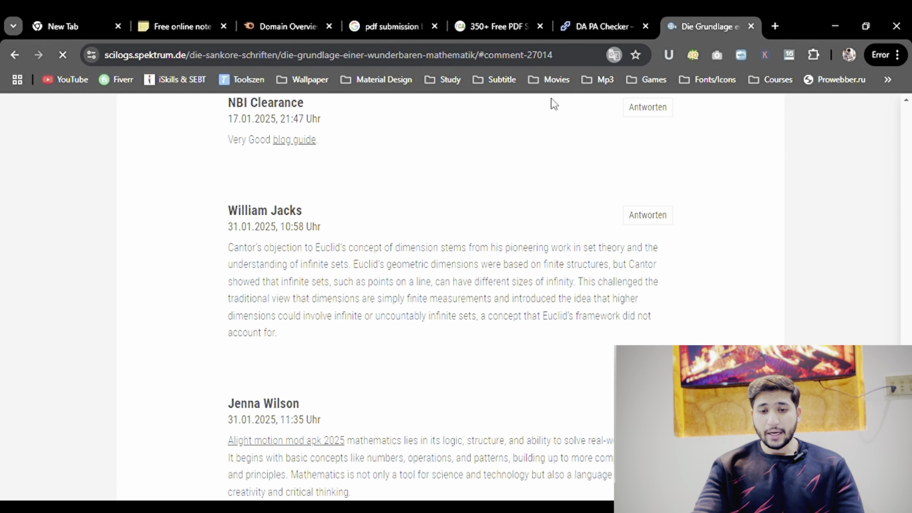
# Look through the existing comments on the Spektrum article and place the cursor in the comment form's message field.
pyautogui.scroll(-15, 440, 223)
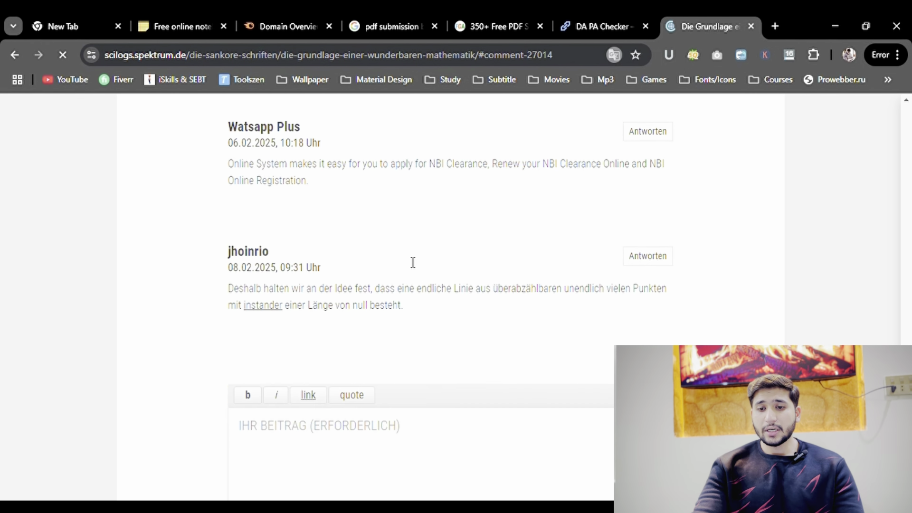
pyautogui.scroll(5, 831, 265)
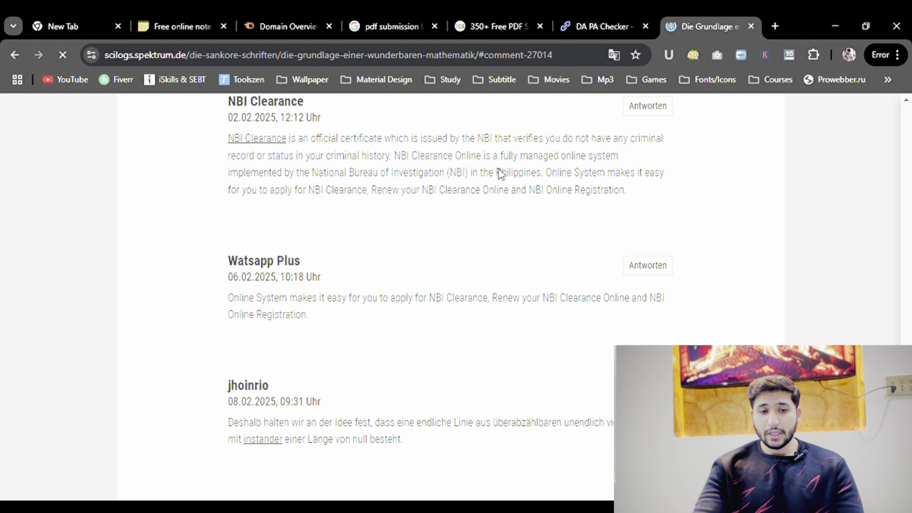
pyautogui.scroll(-12, 498, 173)
pyautogui.scroll(1, 208, 298)
pyautogui.scroll(4, 208, 298)
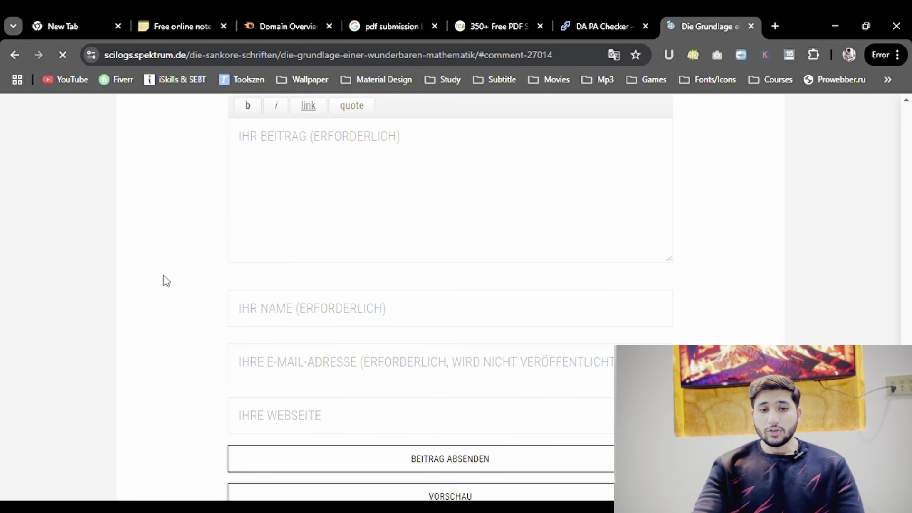
pyautogui.click(329, 227)
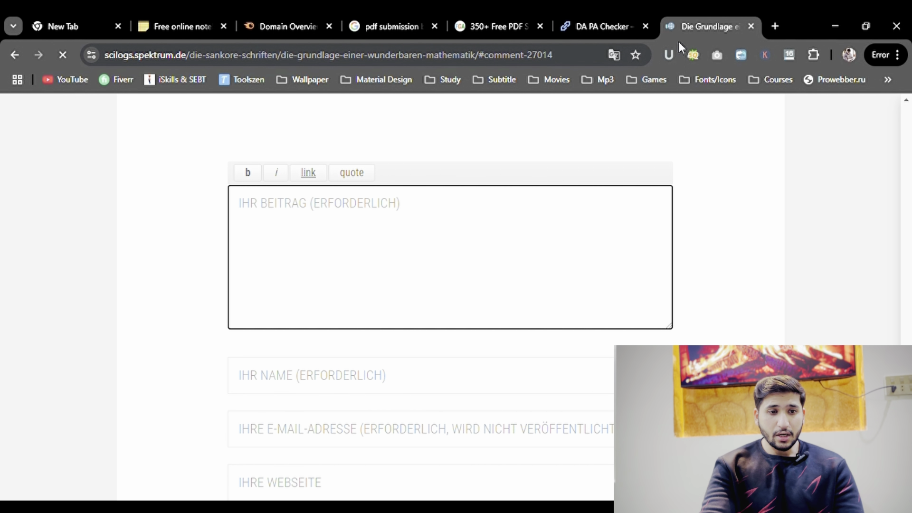
# Open nbiclearance-online.com in a new tab and copy its opening NBI Online Registration paragraph into the Spektrum comment field.
pyautogui.click(772, 25)
pyautogui.write('nbi')
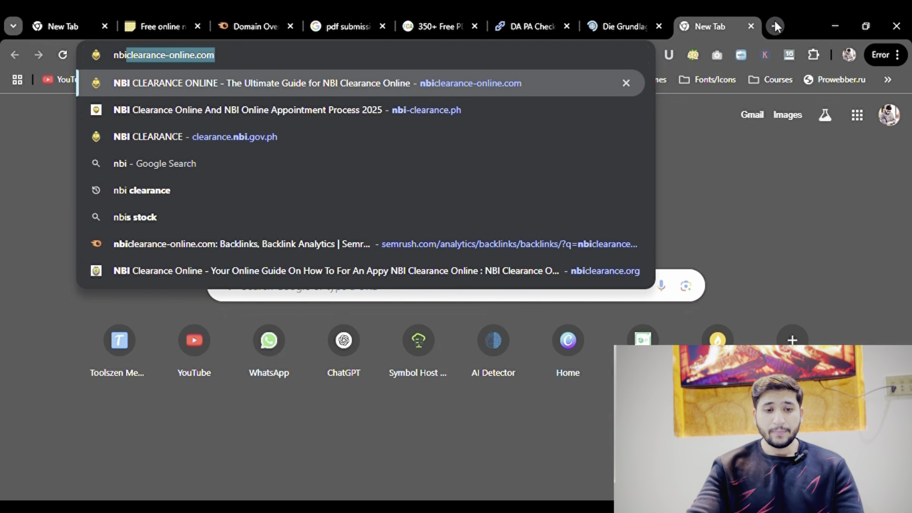
pyautogui.press('Return')
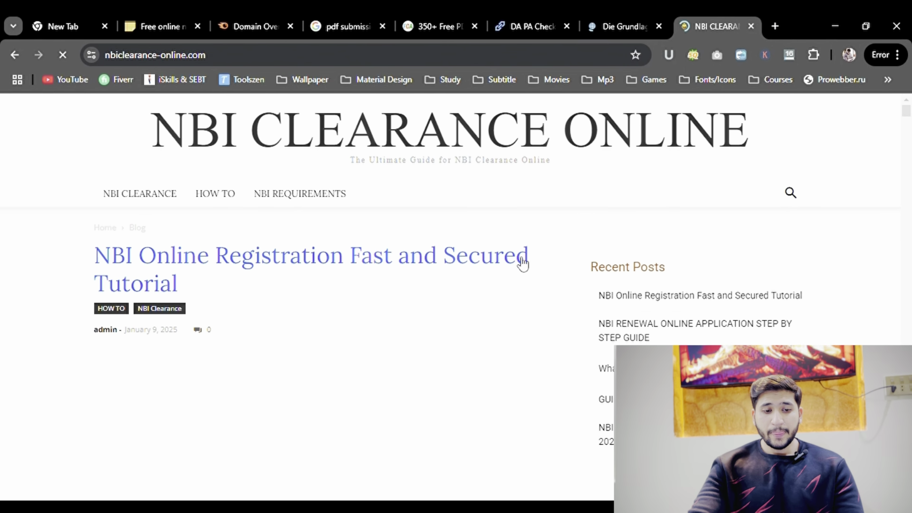
pyautogui.scroll(-4, 521, 261)
pyautogui.scroll(4, 417, 270)
pyautogui.scroll(-2, 398, 228)
pyautogui.scroll(-5, 398, 228)
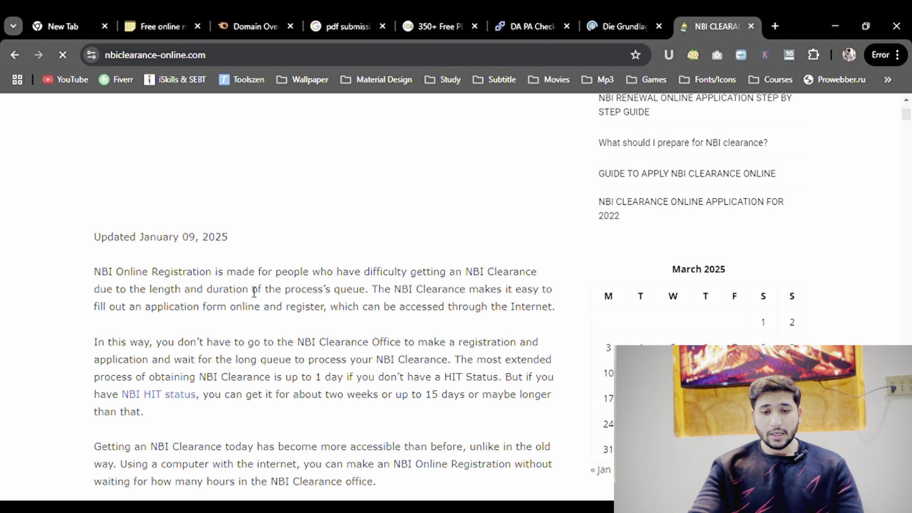
pyautogui.moveTo(90, 267); pyautogui.dragTo(553, 314)
pyautogui.hotkey('ctrl', 'c')
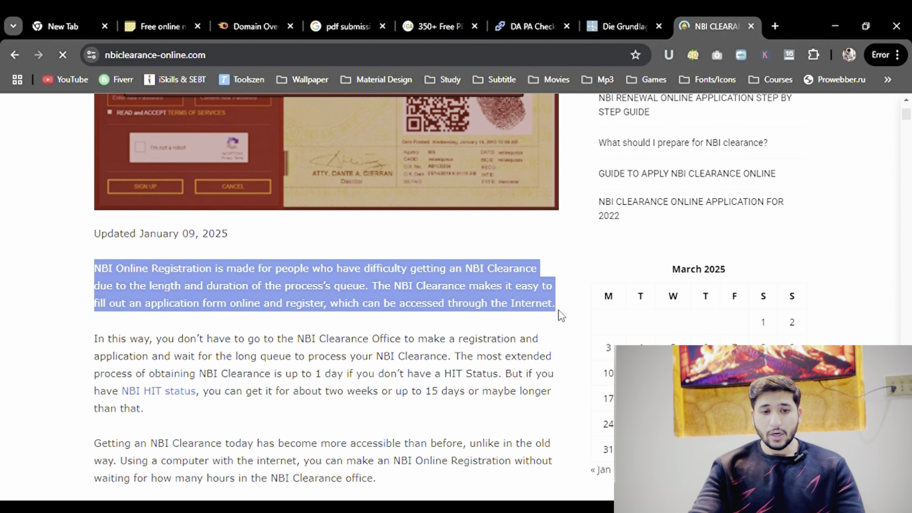
pyautogui.click(632, 24)
pyautogui.hotkey('ctrl', 'v')
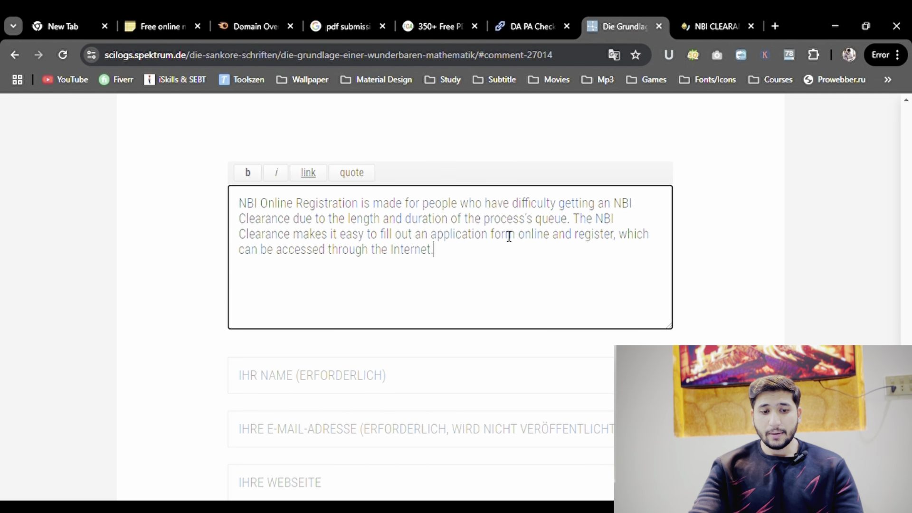
pyautogui.scroll(-3, 507, 236)
pyautogui.click(366, 261)
pyautogui.click(361, 298)
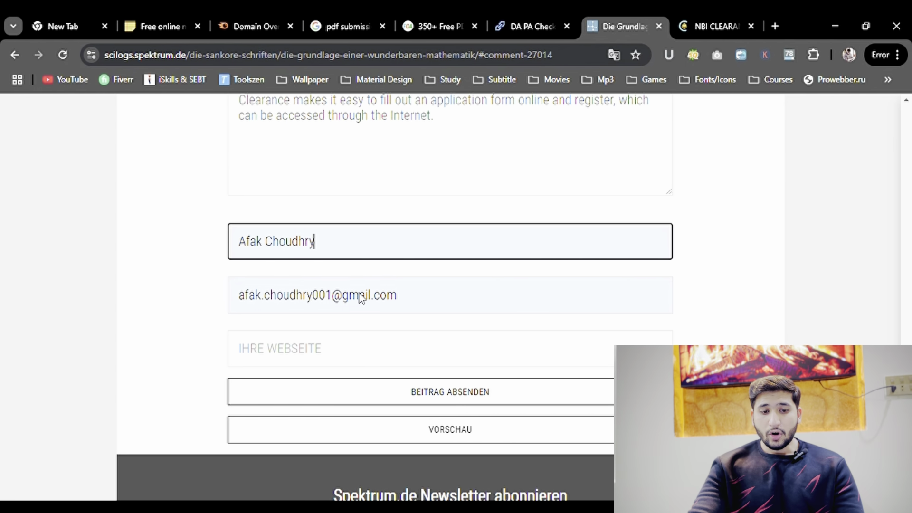
pyautogui.click(355, 354)
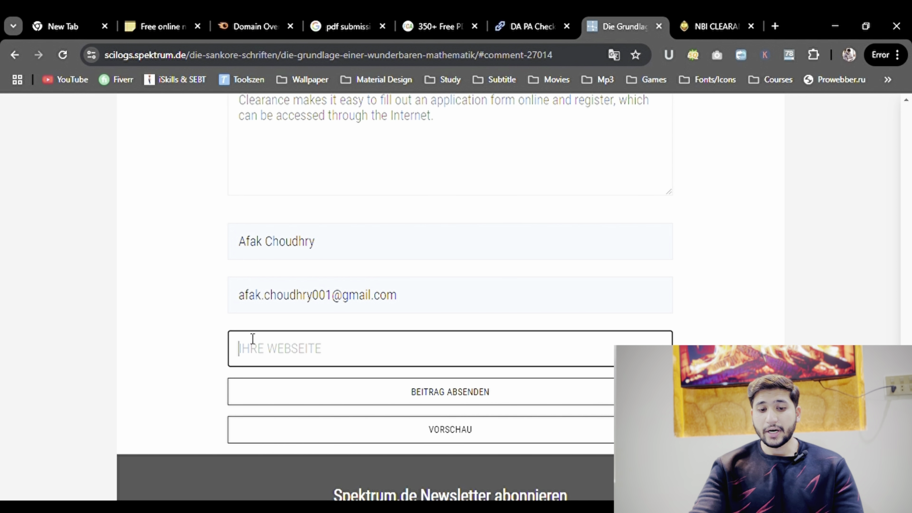
pyautogui.write('https://nbi-clearance.ph/')
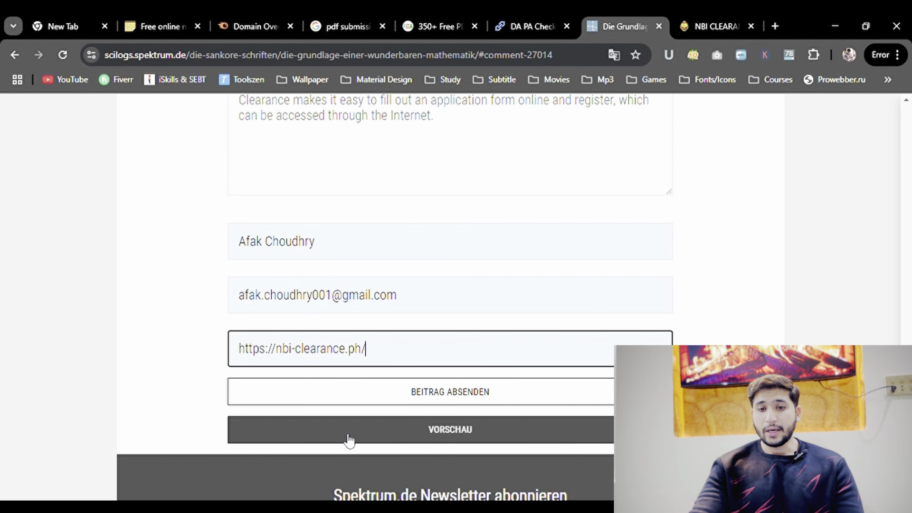
pyautogui.click(475, 401)
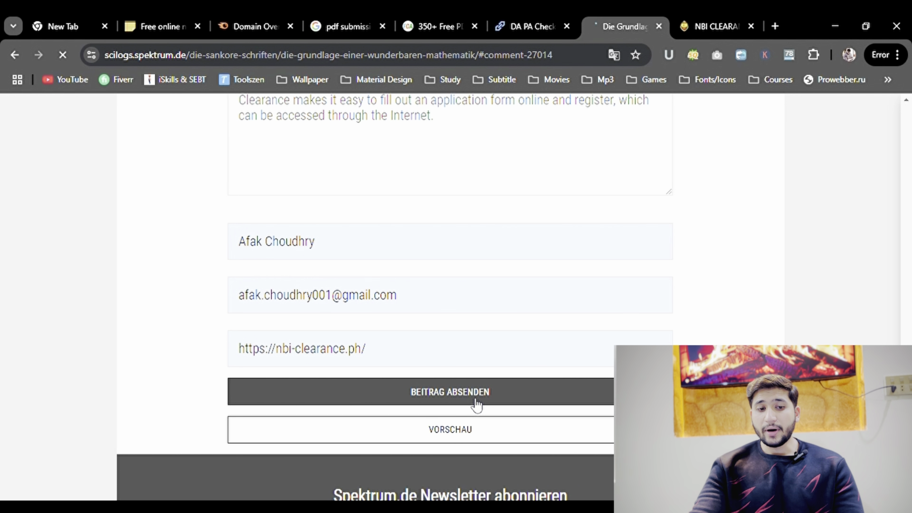
pyautogui.scroll(4, 476, 403)
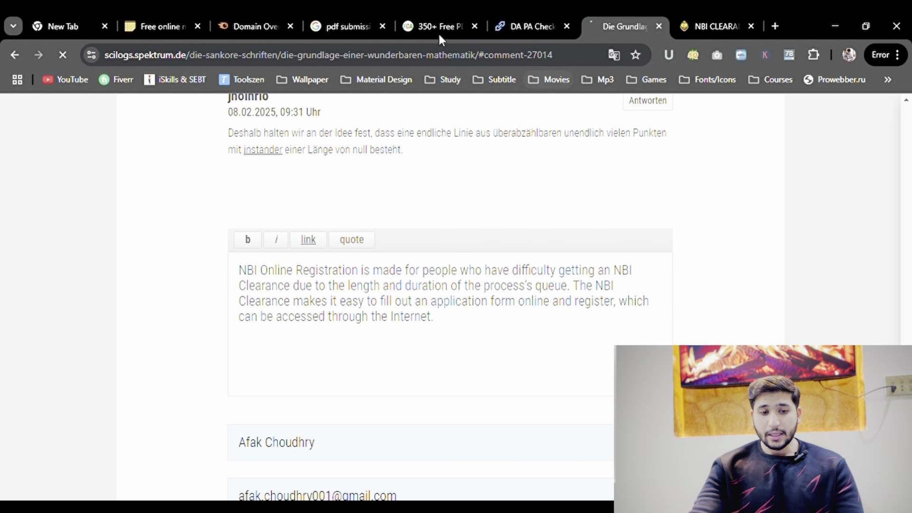
# Copy the chhs.news.niu.edu comment link from the online notebook and open it in the Spektrum article's tab.
pyautogui.click(170, 12)
pyautogui.moveTo(339, 326); pyautogui.dragTo(231, 310)
pyautogui.hotkey('ctrl', 'c')
pyautogui.click(618, 26)
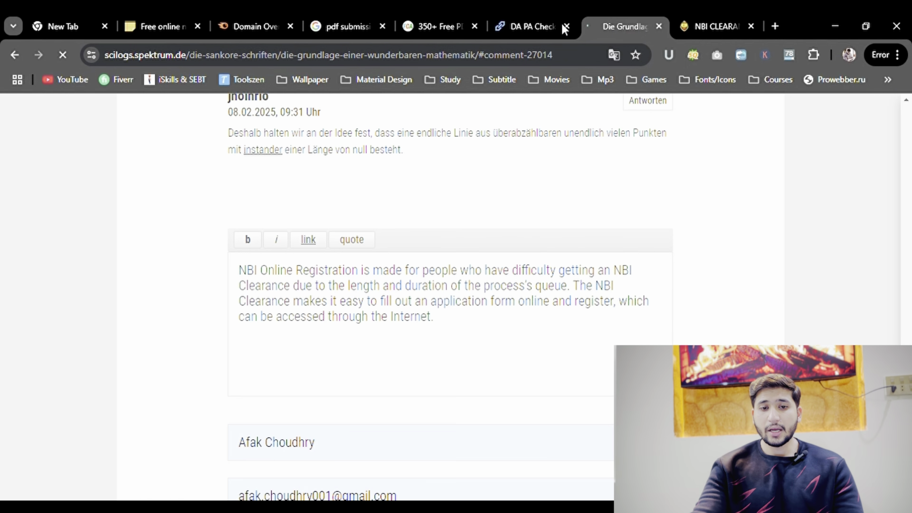
pyautogui.click(474, 56)
pyautogui.hotkey('ctrl', 'v')
pyautogui.press('Return')
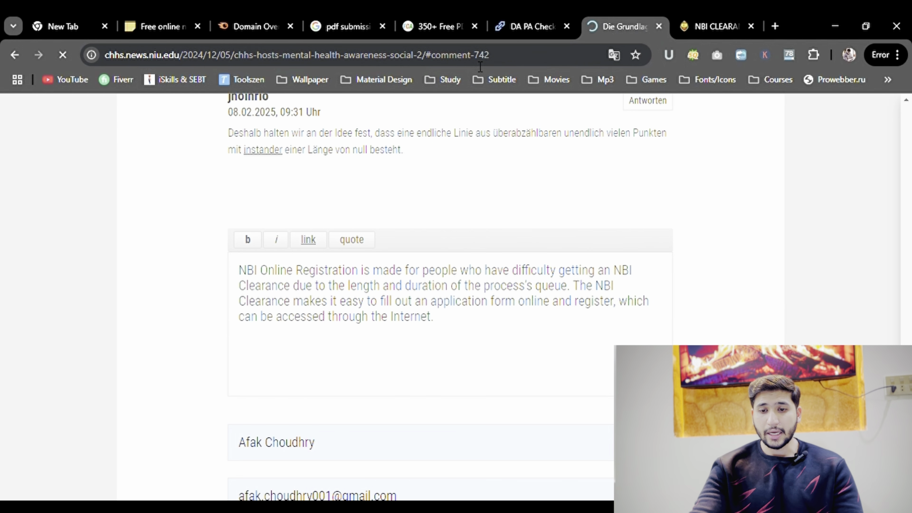
# Copy the NBI Online Registration paragraph from nbiclearance-online.com into the comment field of the NIU article's comment form.
pyautogui.scroll(-15, 626, 128)
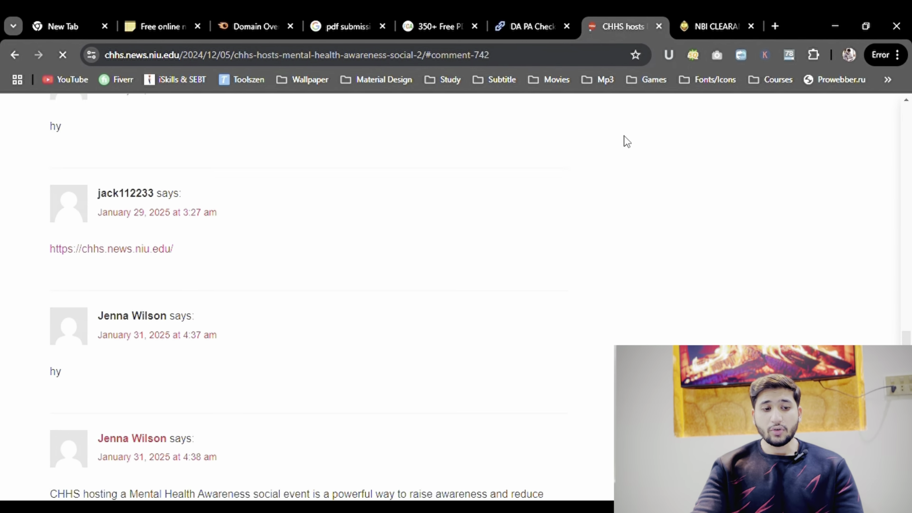
pyautogui.scroll(-5, 624, 213)
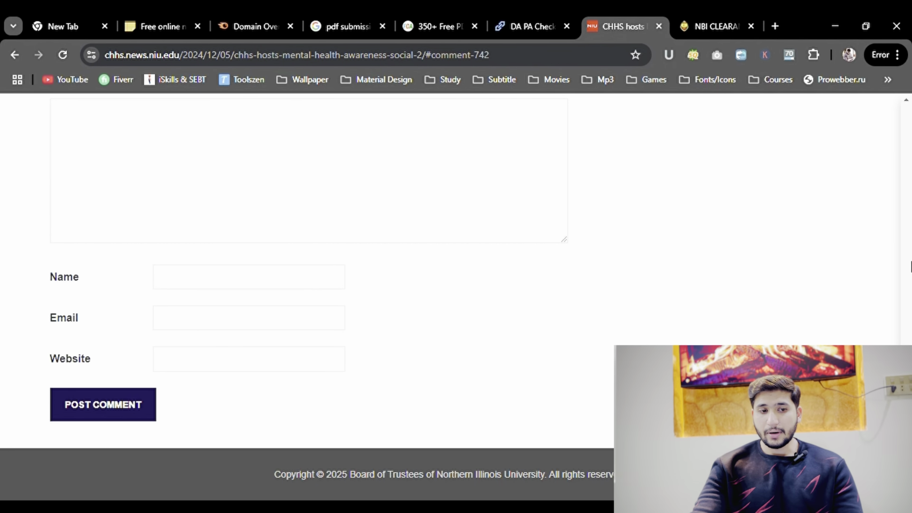
pyautogui.scroll(1, 763, 212)
pyautogui.click(227, 196)
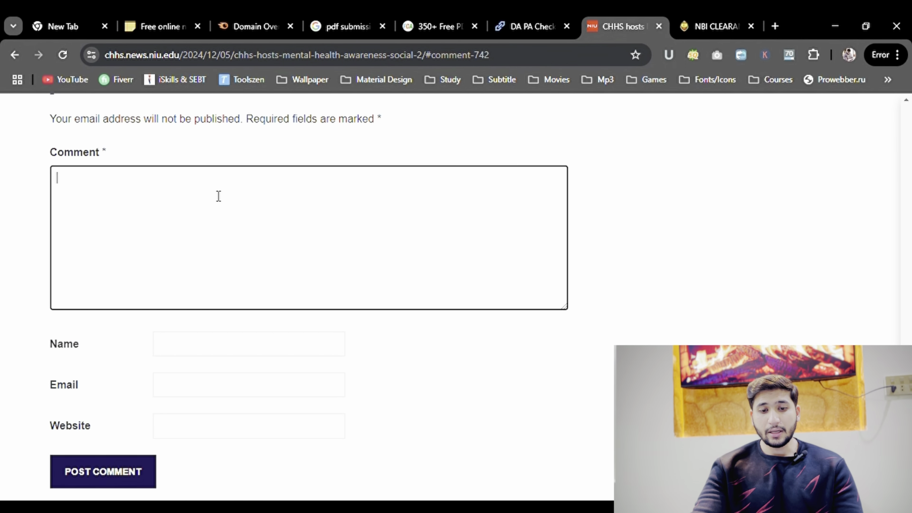
pyautogui.click(694, 24)
pyautogui.tripleClick(487, 306)
pyautogui.hotkey('ctrl', 'c')
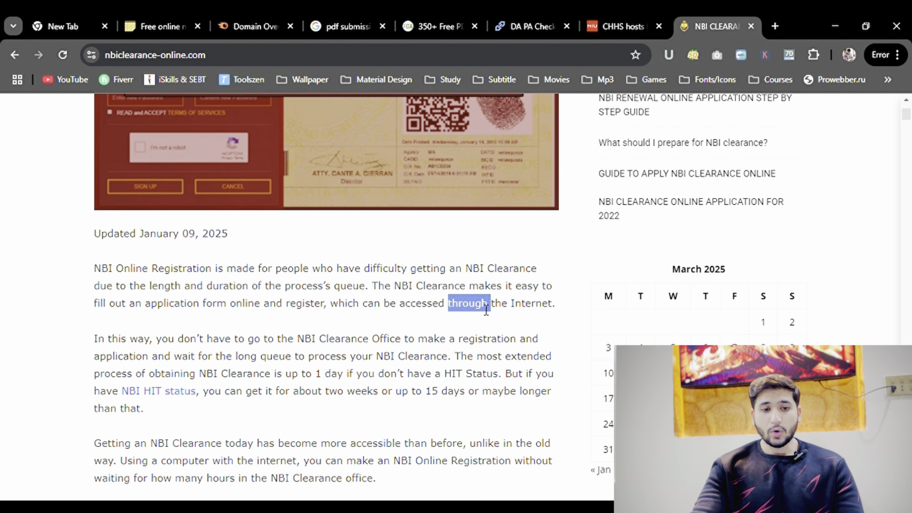
pyautogui.click(617, 26)
pyautogui.hotkey('ctrl', 'v')
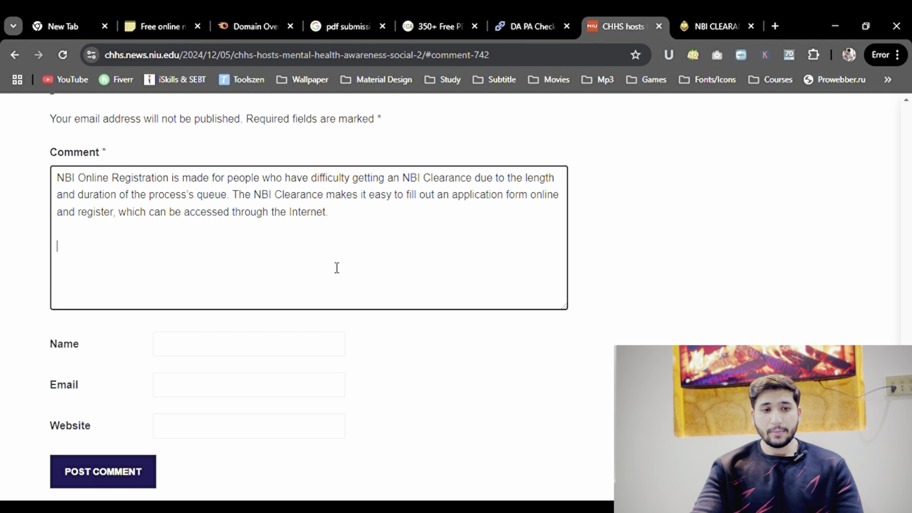
# Copy the nbiclearance-online.com address and paste it below the NBI paragraph in the NIU article's comment.
pyautogui.click(682, 16)
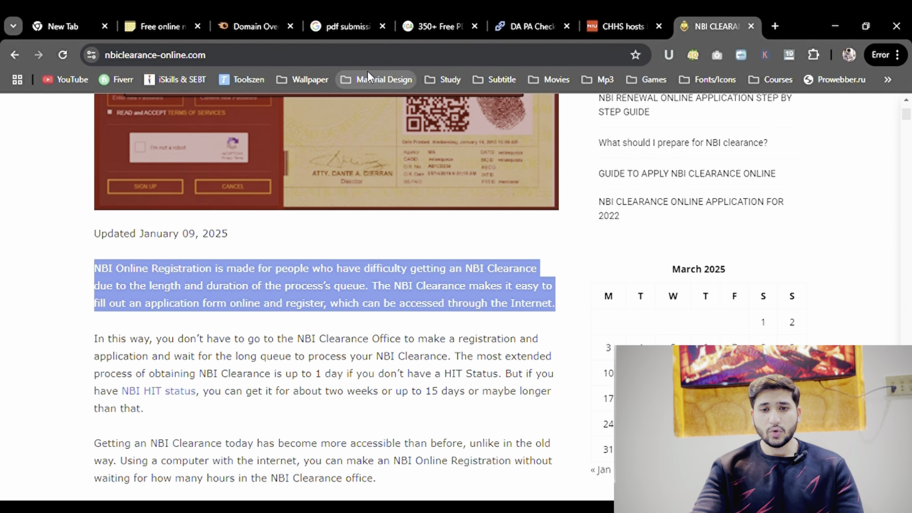
pyautogui.click(373, 56)
pyautogui.hotkey('ctrl', 'c')
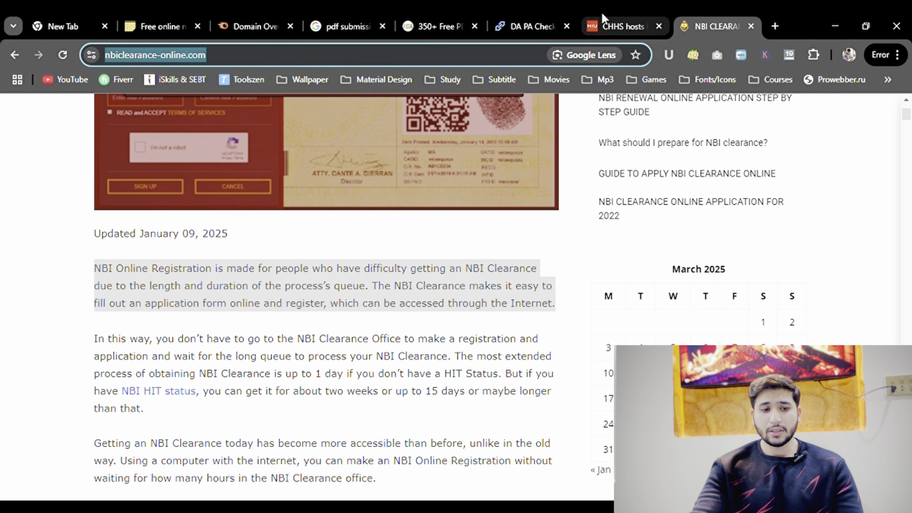
pyautogui.click(612, 26)
pyautogui.hotkey('ctrl', 'v')
pyautogui.scroll(-1, 133, 315)
pyautogui.click(163, 281)
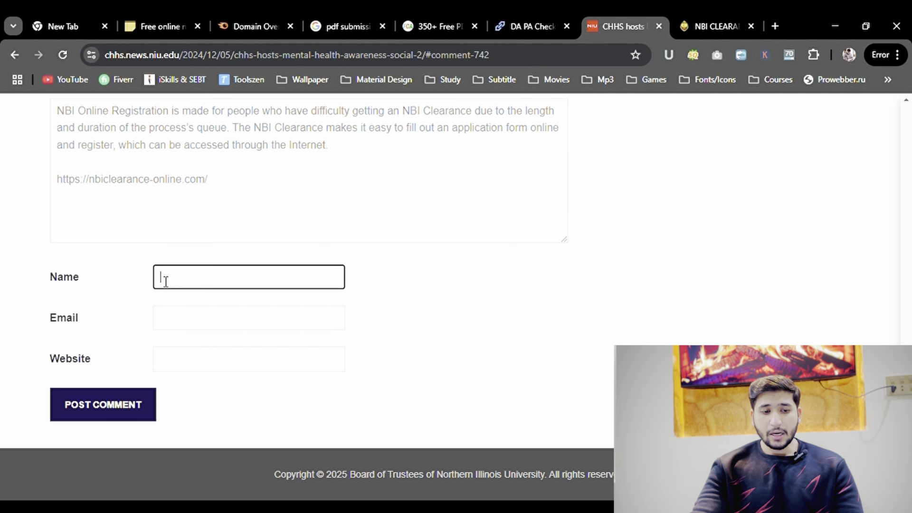
pyautogui.click(287, 327)
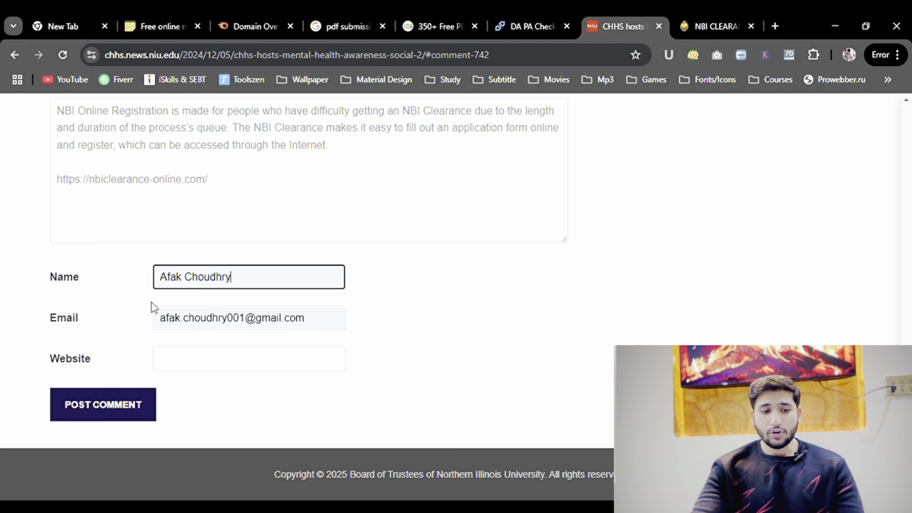
pyautogui.click(255, 354)
pyautogui.hotkey('ctrl', 'v')
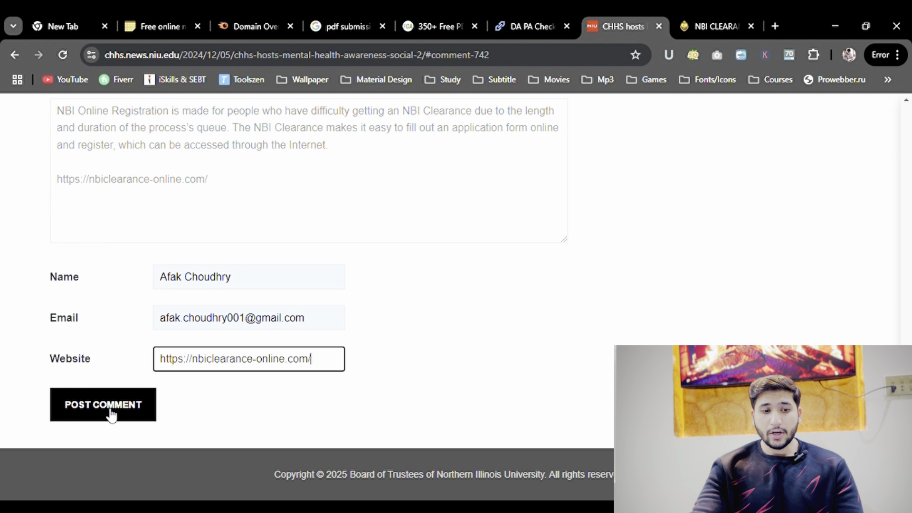
pyautogui.scroll(7, 232, 348)
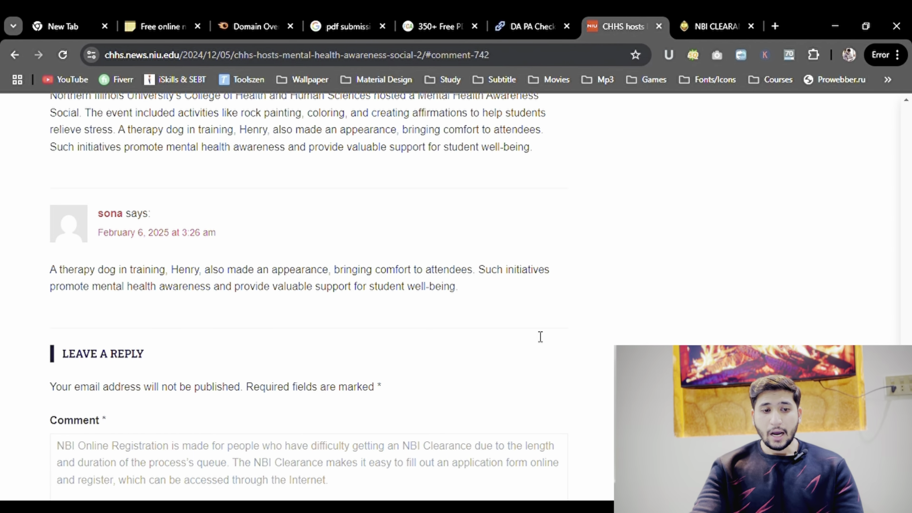
pyautogui.scroll(3, 108, 248)
pyautogui.scroll(11, 218, 274)
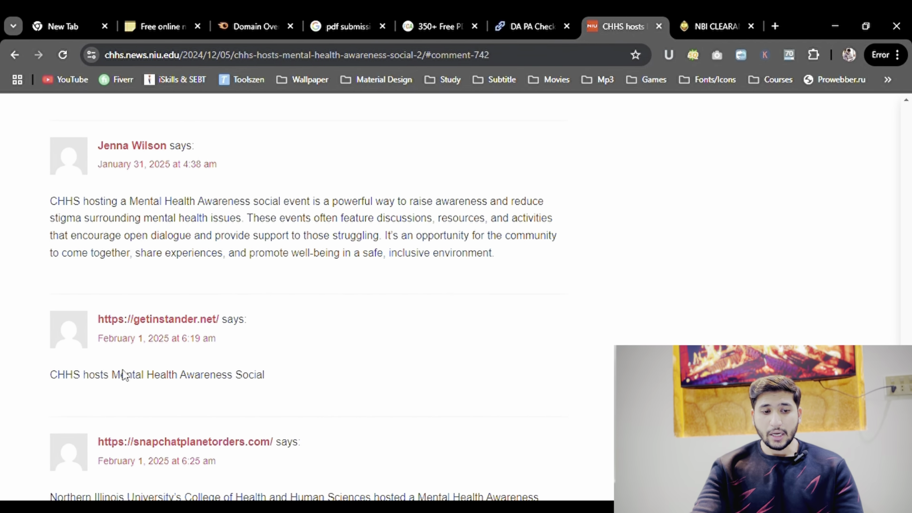
pyautogui.scroll(4, 376, 351)
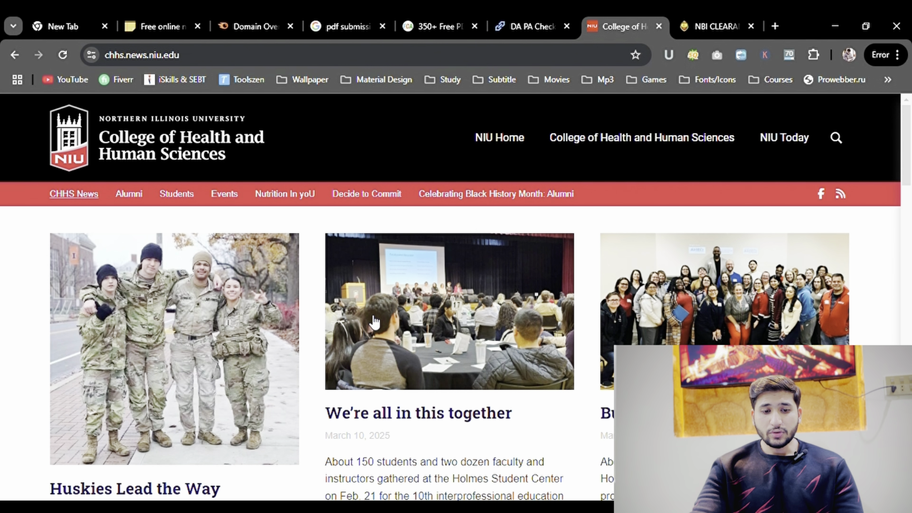
pyautogui.click(153, 19)
pyautogui.scroll(-1, 323, 299)
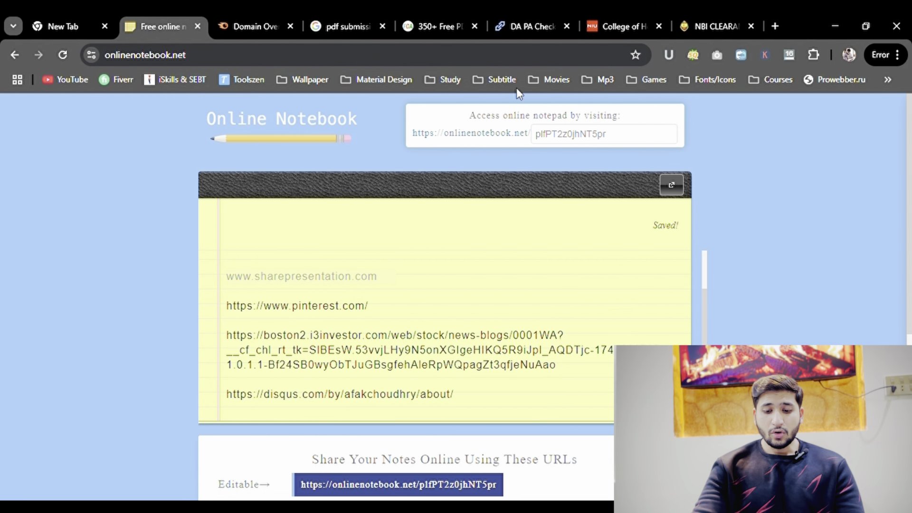
pyautogui.click(647, 16)
pyautogui.click(432, 56)
pyautogui.write('www.sharepresentation.com')
pyautogui.press('Return')
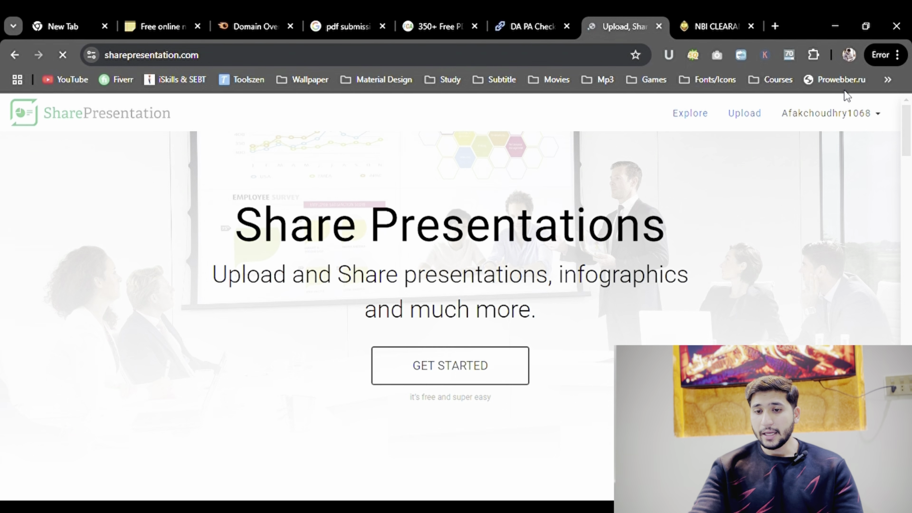
pyautogui.click(825, 119)
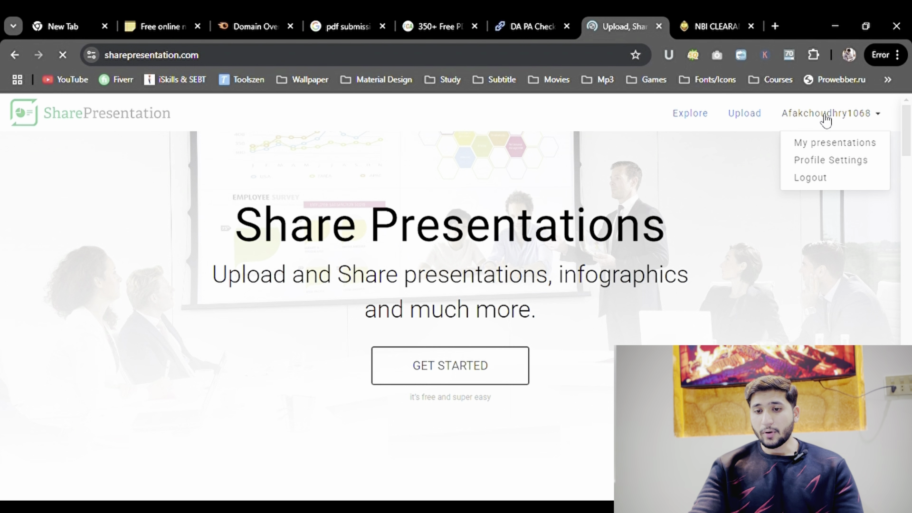
pyautogui.click(829, 161)
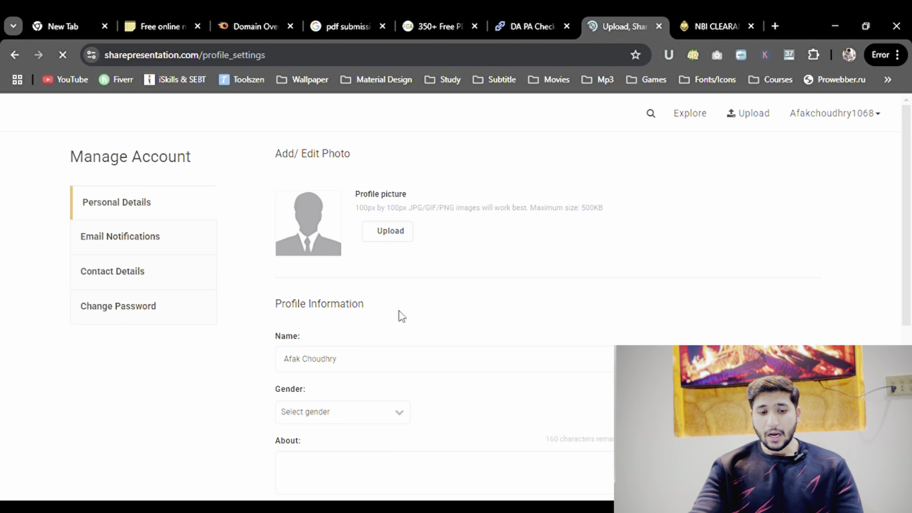
pyautogui.scroll(-3, 336, 323)
pyautogui.click(327, 345)
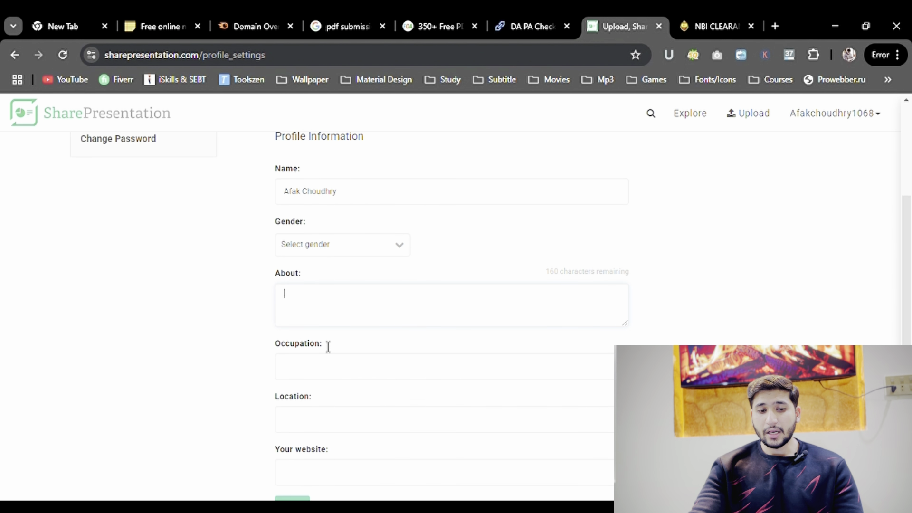
pyautogui.scroll(-3, 328, 346)
pyautogui.click(328, 347)
pyautogui.moveTo(282, 321); pyautogui.dragTo(332, 318)
pyautogui.click(330, 335)
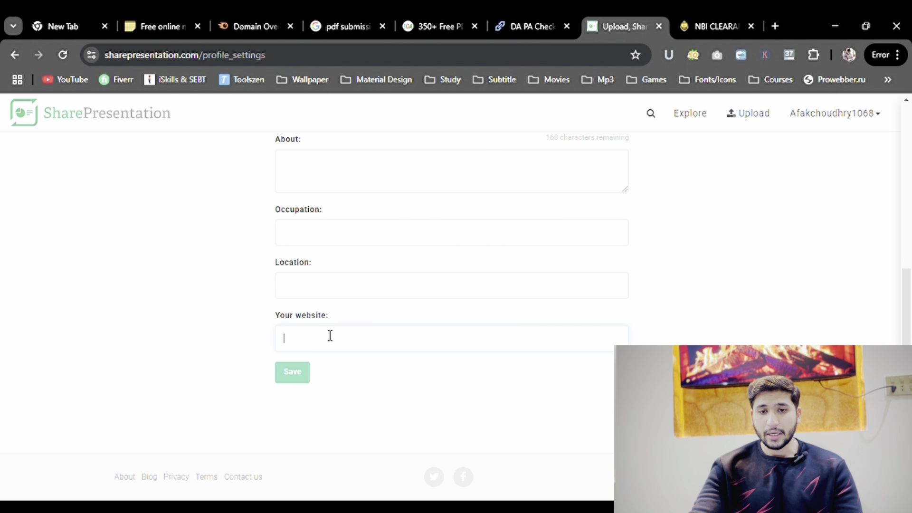
pyautogui.write('www.sharepresentation.com')
# Paste the NBI Online Registration paragraph from nbiclearance-online.com into the profile's About text and try to save the profile.
pyautogui.scroll(2, 333, 294)
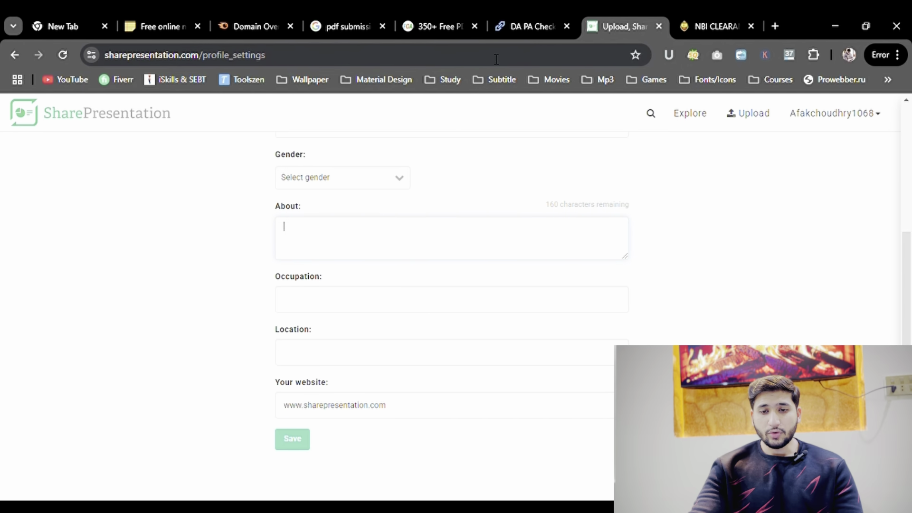
pyautogui.click(711, 26)
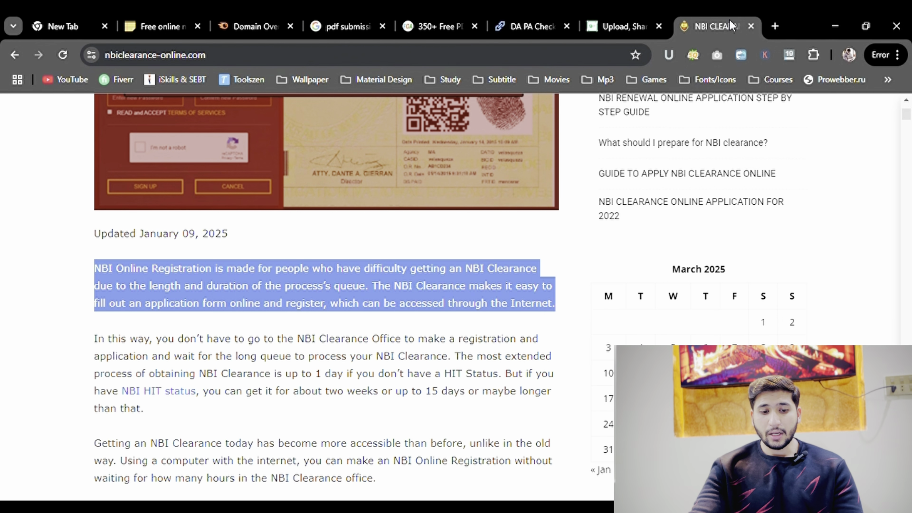
pyautogui.hotkey('ctrl', 'c')
pyautogui.click(622, 19)
pyautogui.click(380, 247)
pyautogui.hotkey('ctrl', 'v')
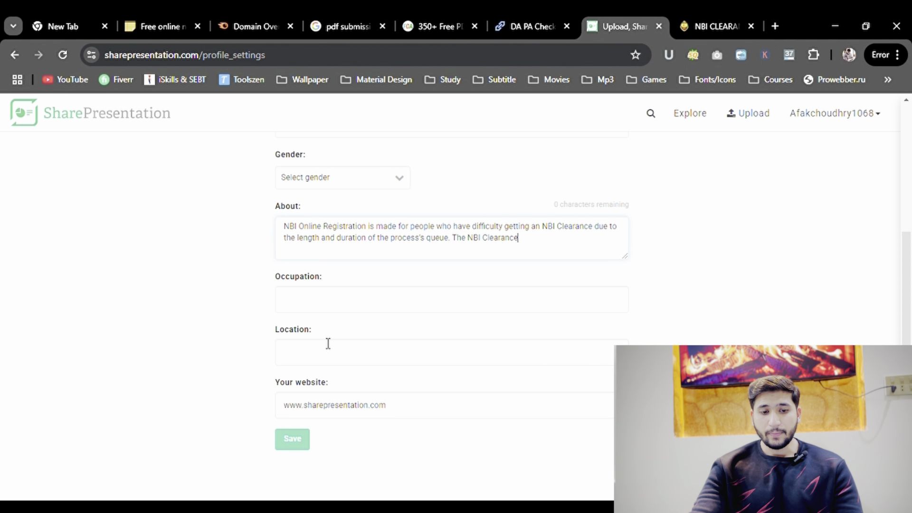
pyautogui.click(280, 441)
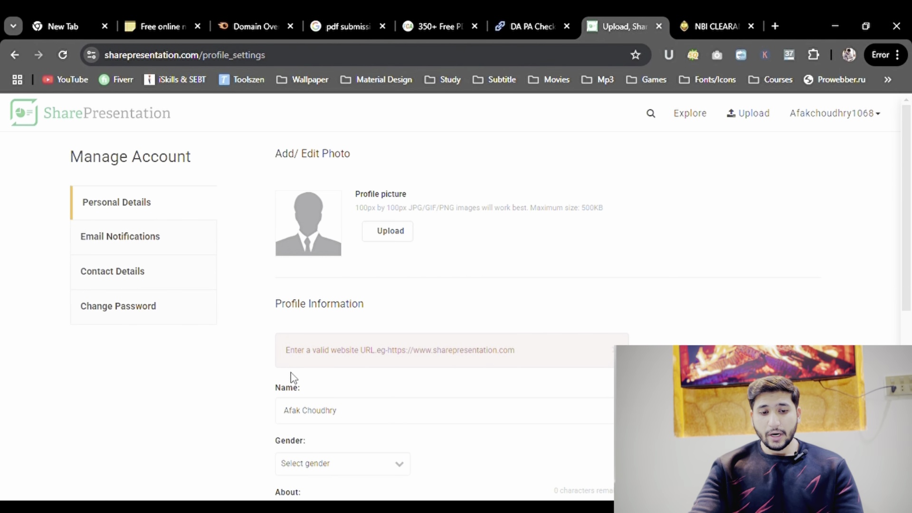
# Replace the profile's website with the address copied from the nbiclearance-online.com tab and try saving the profile again.
pyautogui.scroll(-6, 293, 378)
pyautogui.scroll(-2, 385, 370)
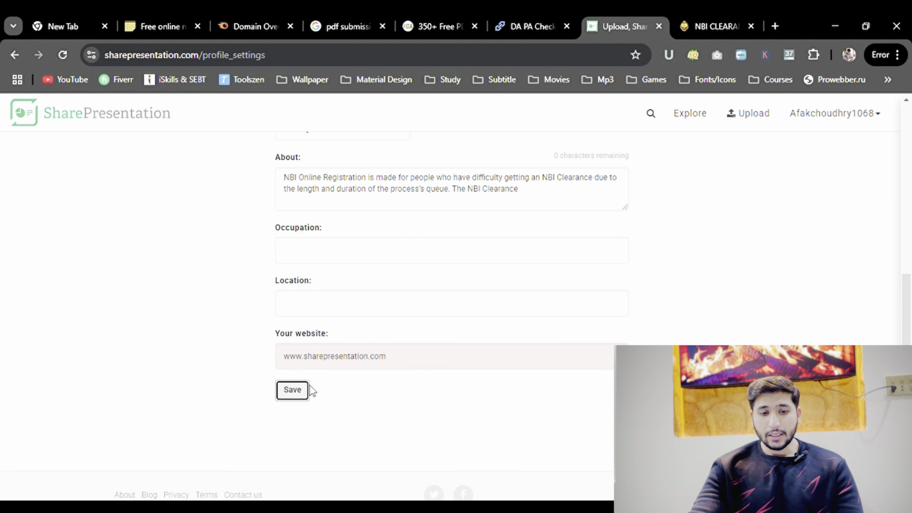
pyautogui.tripleClick(404, 365)
pyautogui.press('BackSpace')
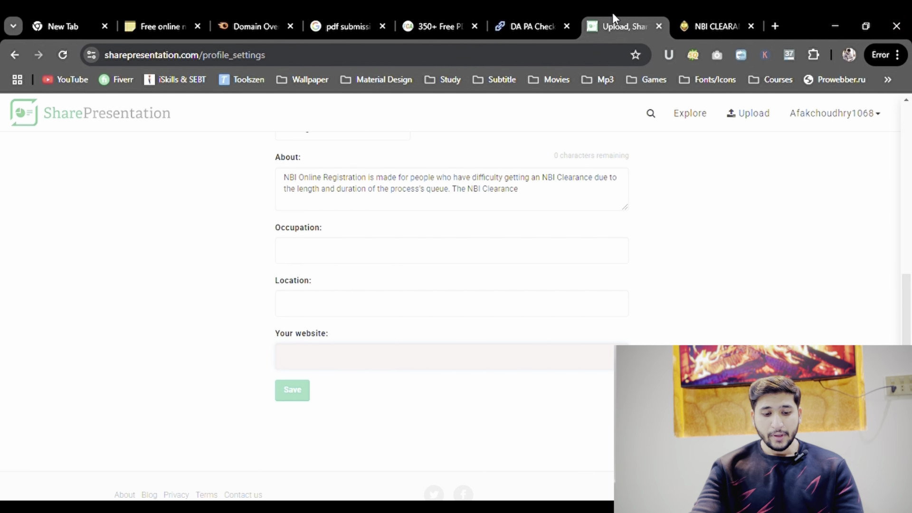
pyautogui.click(710, 15)
pyautogui.click(546, 65)
pyautogui.hotkey('ctrl', 'c')
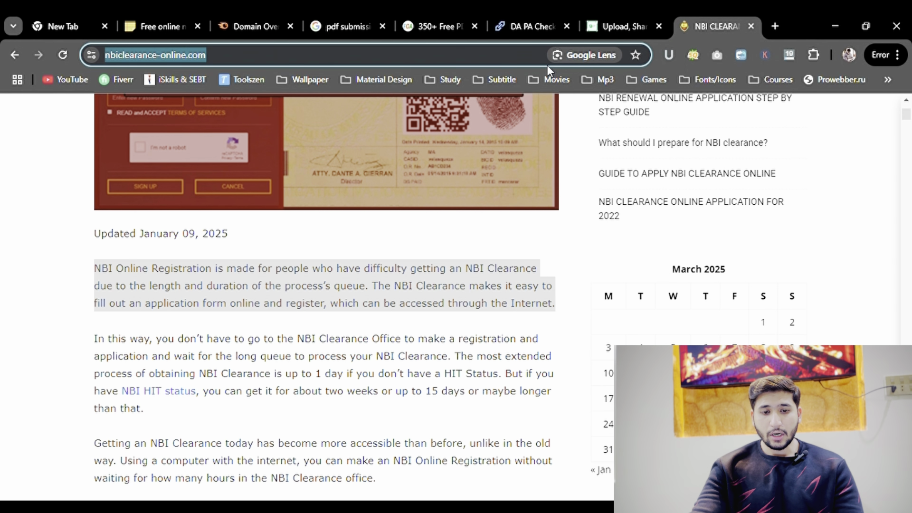
pyautogui.click(541, 19)
pyautogui.click(622, 26)
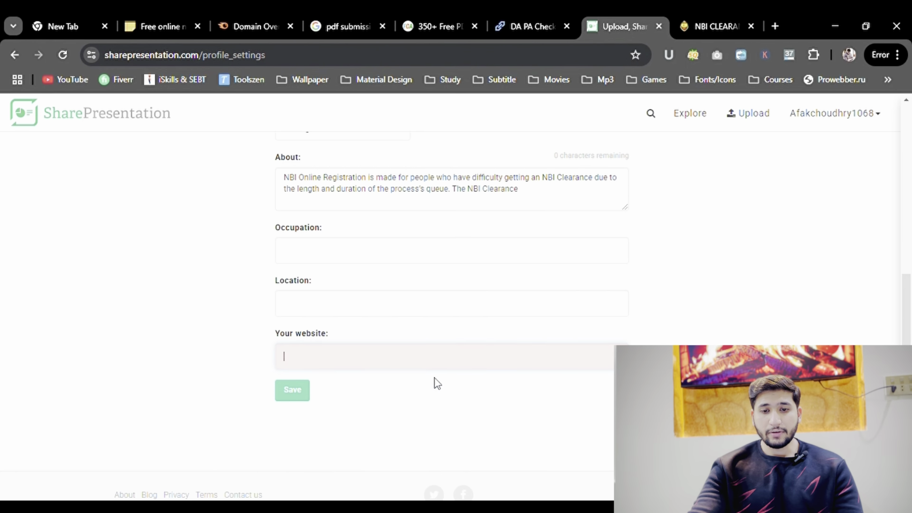
pyautogui.hotkey('ctrl', 'v')
pyautogui.click(291, 389)
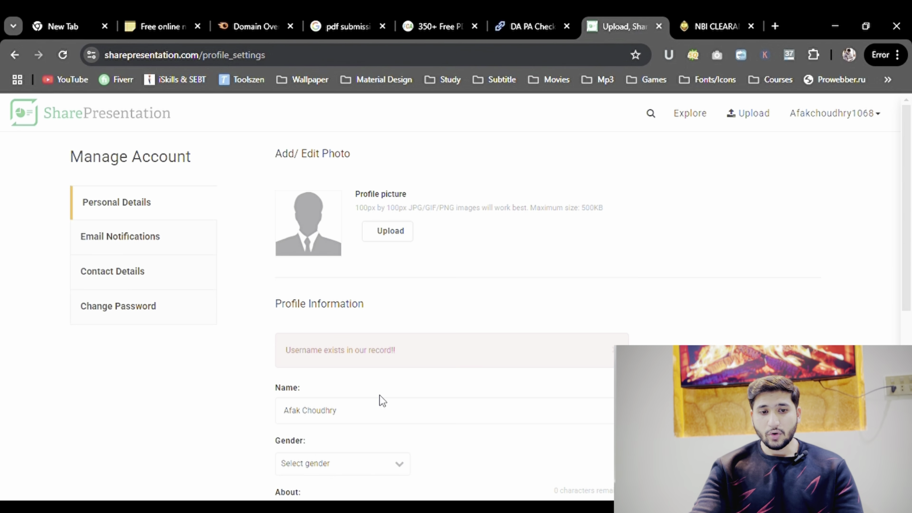
# Go to the account's presentations and upload the file CamScanner 03-03-2025 16.05(1).
pyautogui.scroll(-4, 391, 405)
pyautogui.scroll(1, 391, 406)
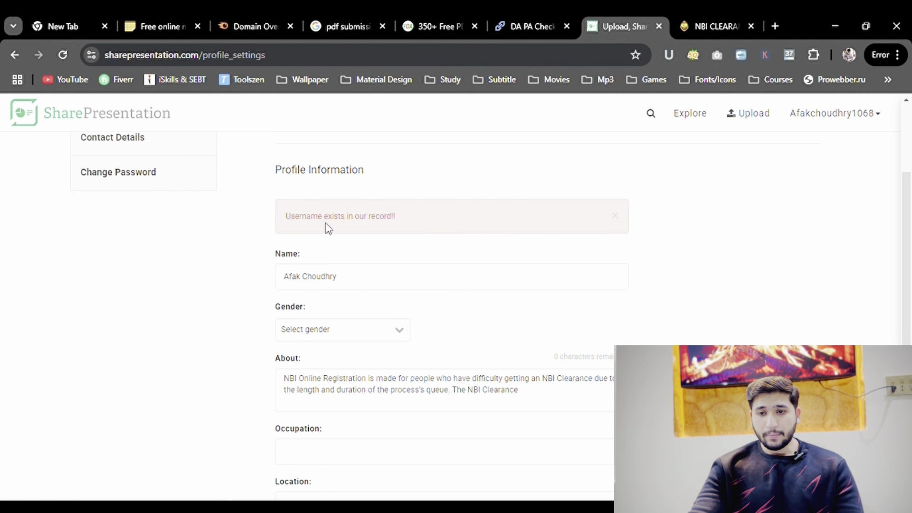
pyautogui.scroll(3, 647, 244)
pyautogui.click(840, 116)
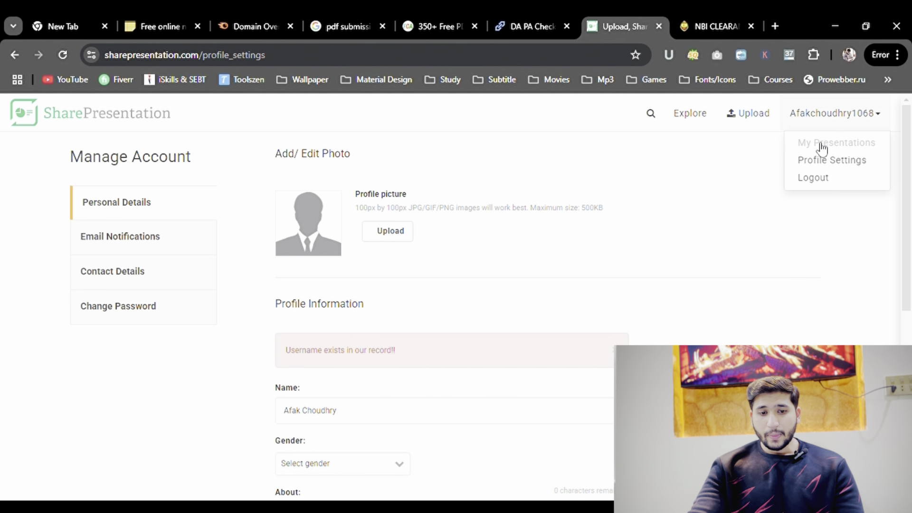
pyautogui.click(836, 146)
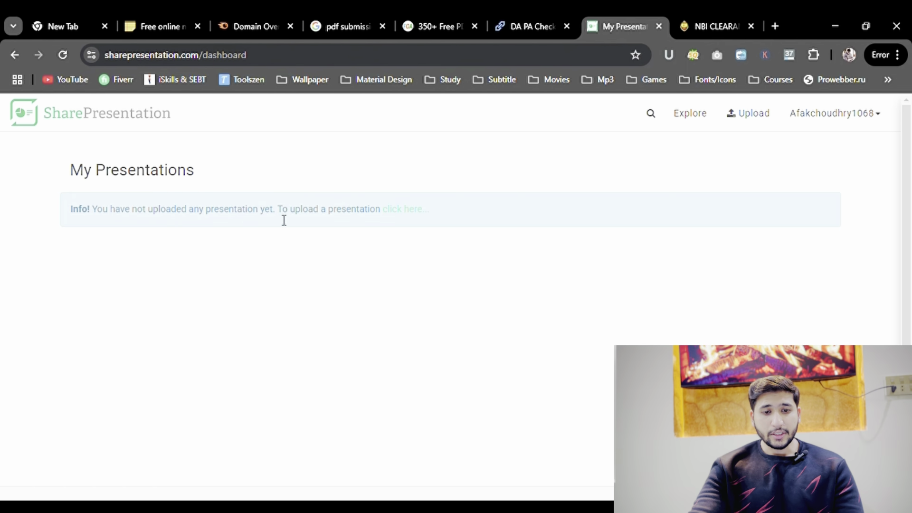
pyautogui.click(393, 209)
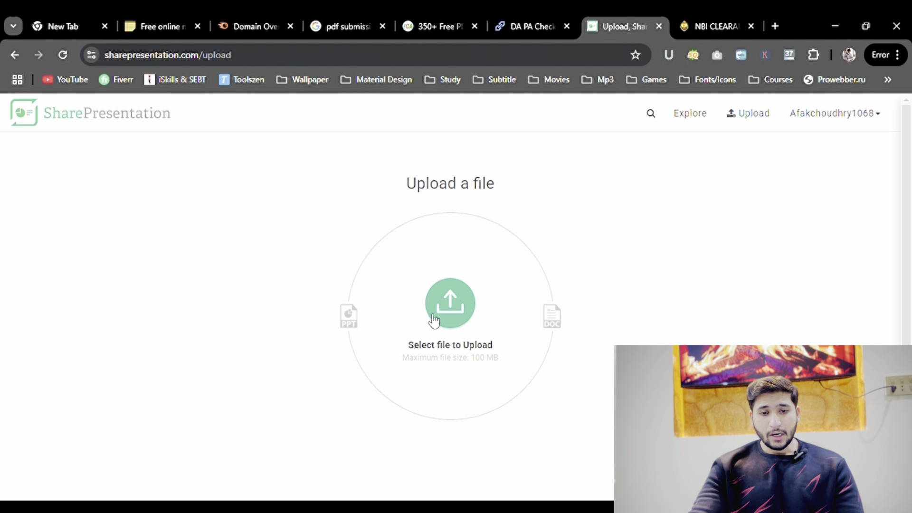
pyautogui.click(464, 321)
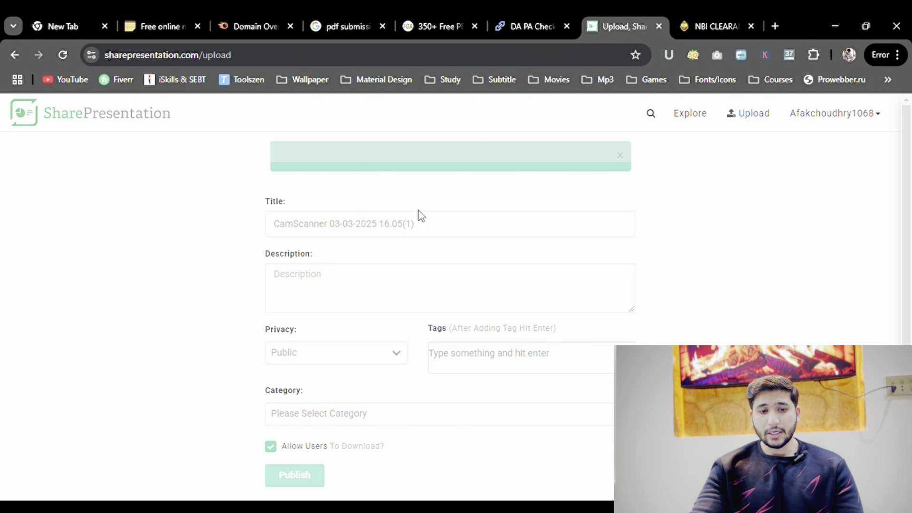
# Set the uploaded document's category to History and review its title, description, privacy and tags fields.
pyautogui.click(338, 285)
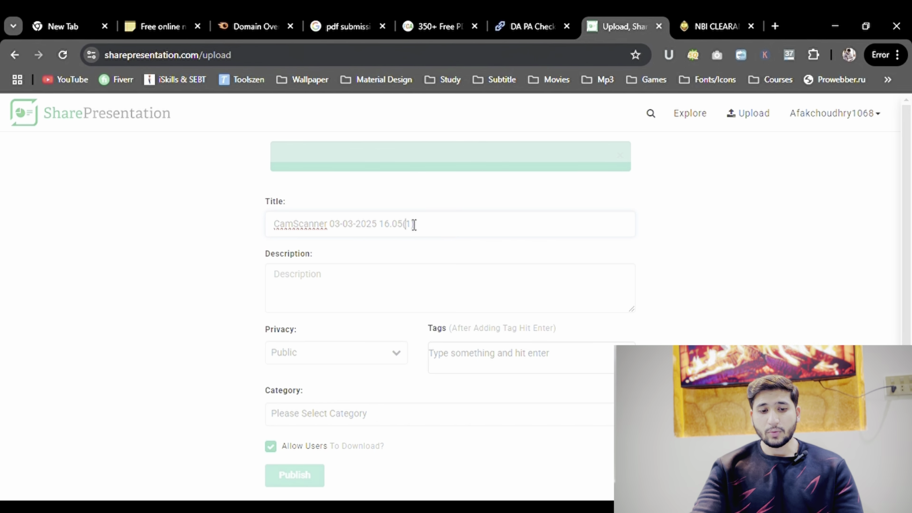
pyautogui.scroll(-2, 427, 308)
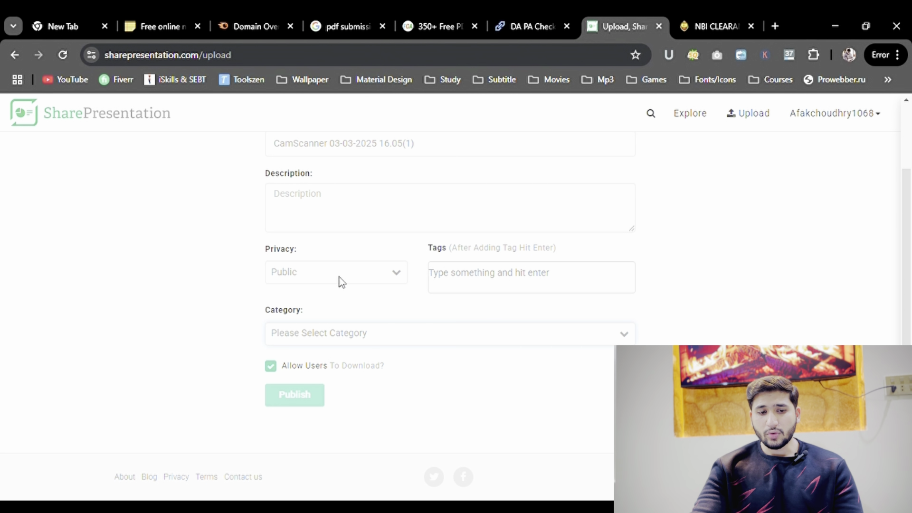
pyautogui.click(324, 252)
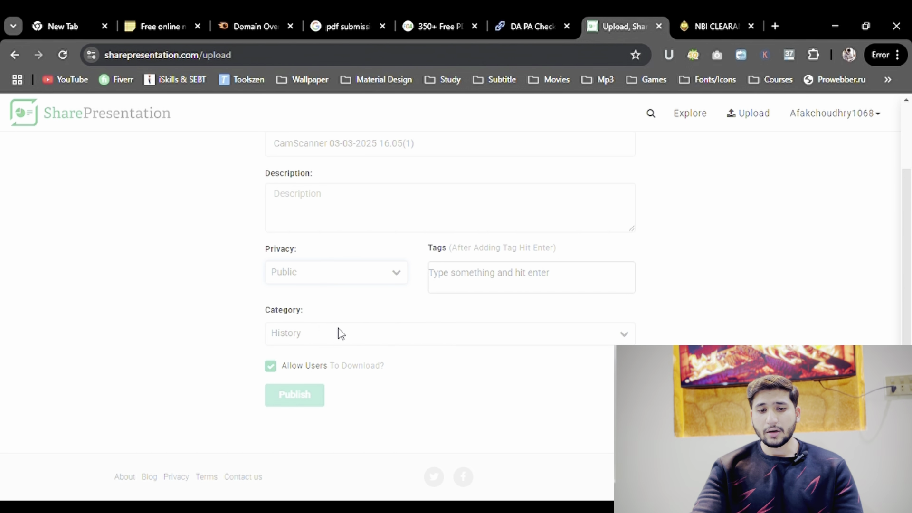
pyautogui.click(499, 277)
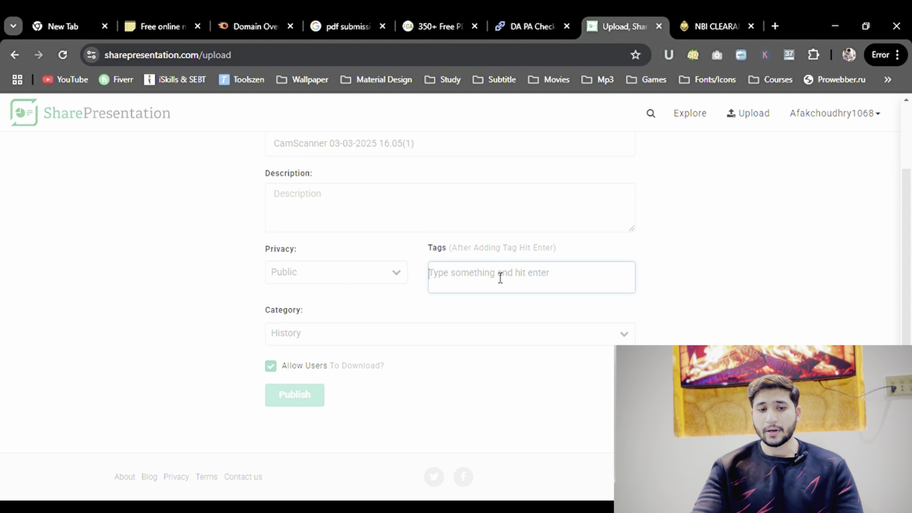
pyautogui.scroll(2, 394, 351)
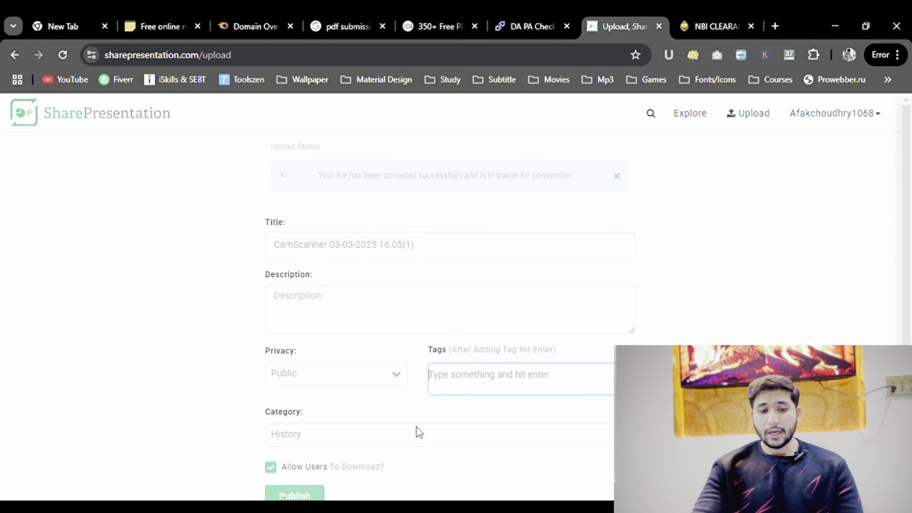
pyautogui.scroll(-1, 299, 403)
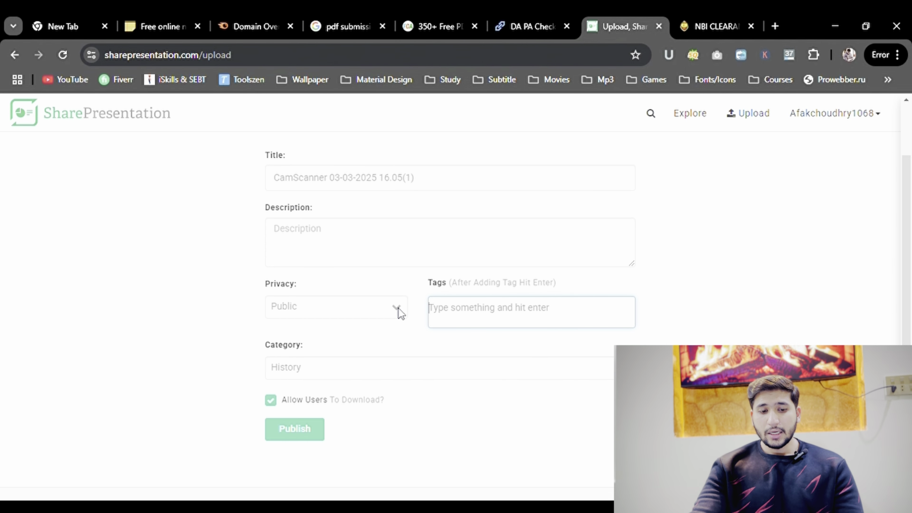
pyautogui.scroll(1, 380, 261)
pyautogui.scroll(-2, 450, 190)
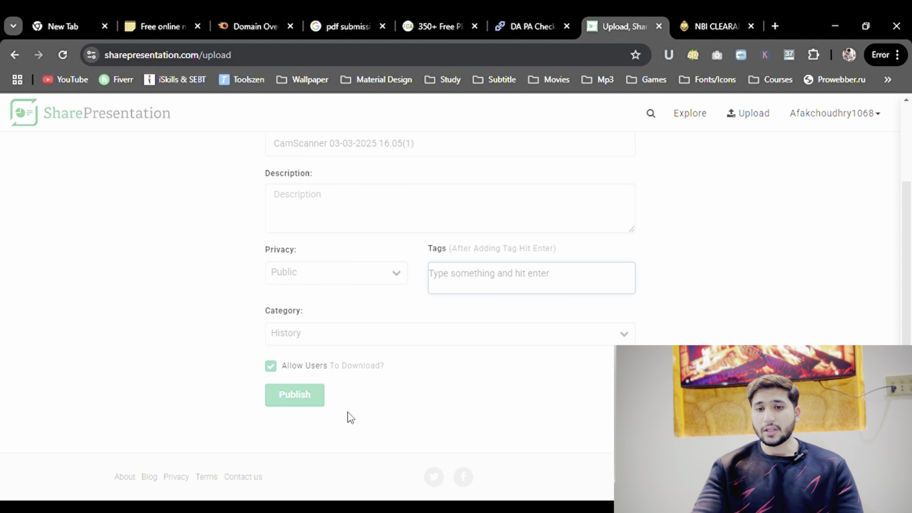
# Try to publish the uploaded CamScanner document on SharePresentation.
pyautogui.click(315, 405)
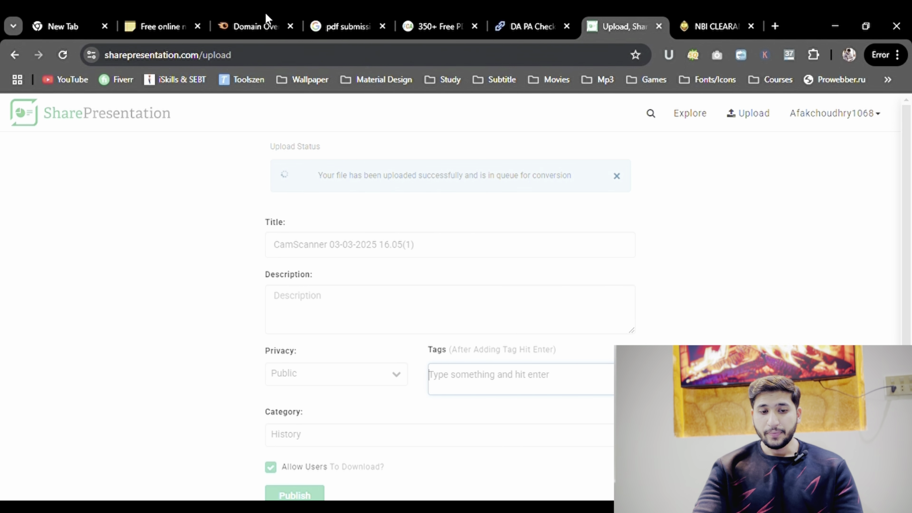
pyautogui.click(189, 26)
pyautogui.scroll(-1, 356, 324)
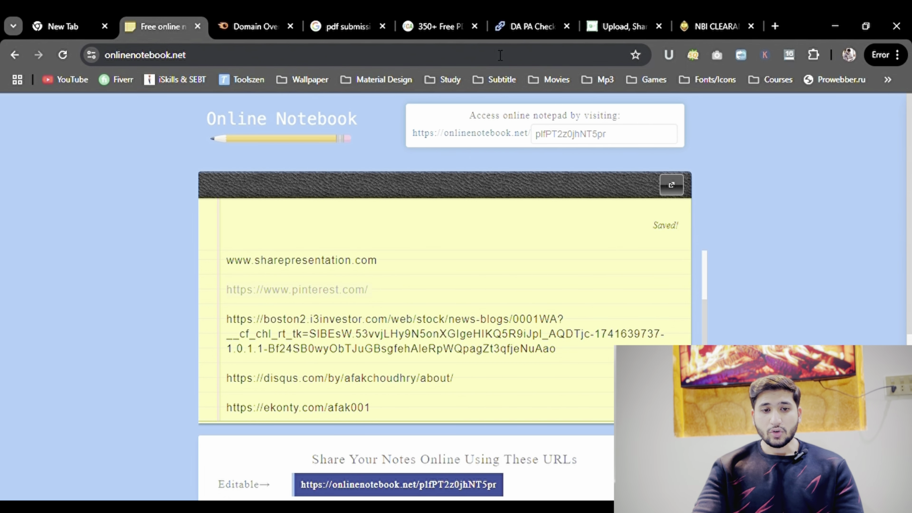
pyautogui.click(526, 13)
pyautogui.click(622, 15)
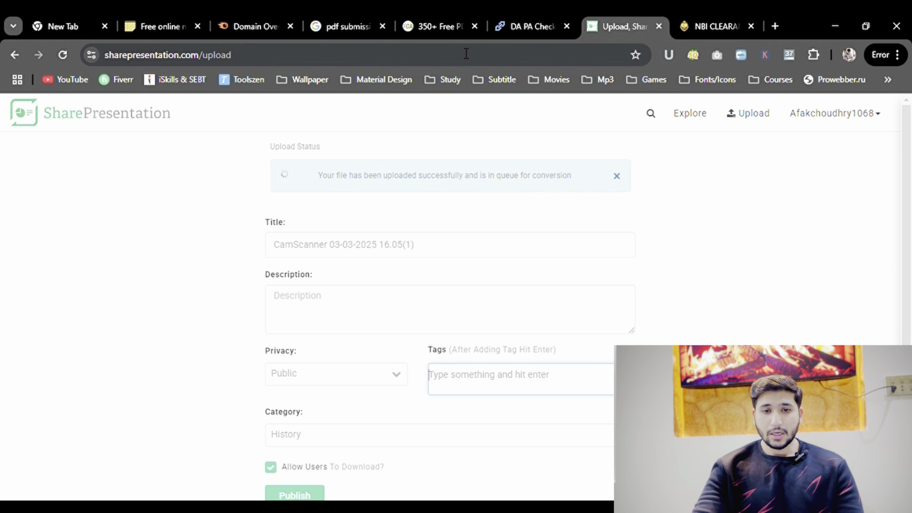
pyautogui.click(446, 59)
pyautogui.write('https://www.pinterest.com/')
pyautogui.press('Return')
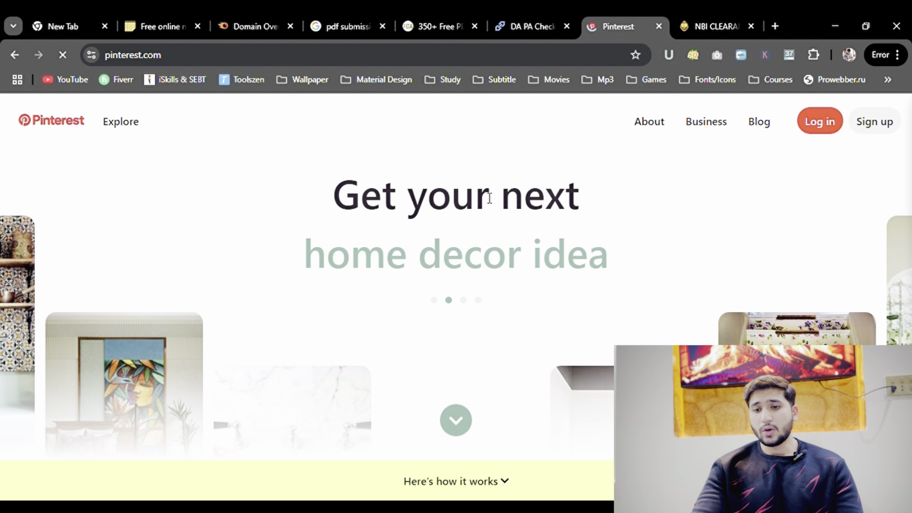
pyautogui.click(872, 127)
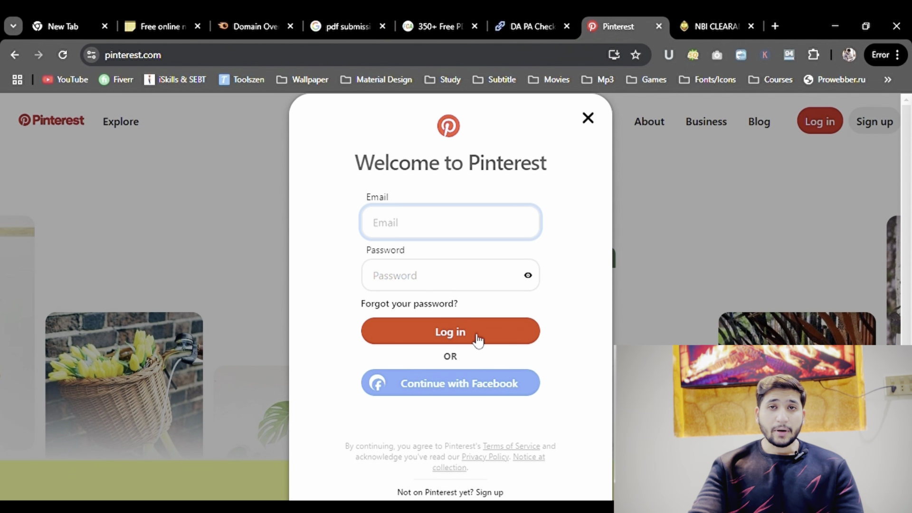
pyautogui.click(584, 122)
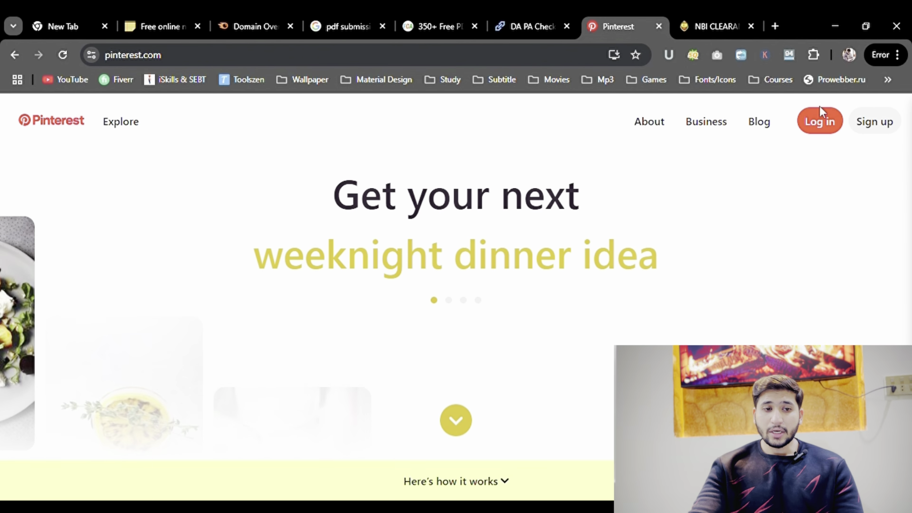
# Load the Disqus profile link from the notebook's list in the tab showing Pinterest.
pyautogui.click(175, 14)
pyautogui.scroll(-2, 408, 329)
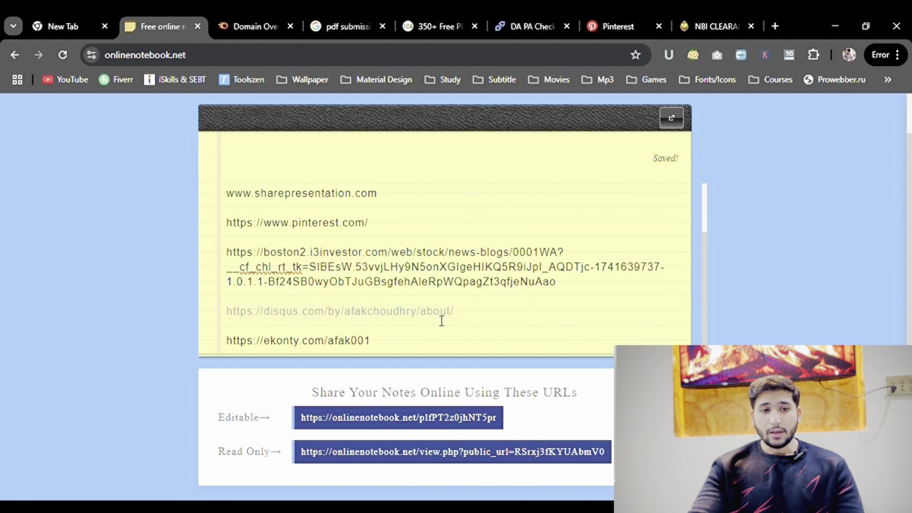
pyautogui.click(610, 26)
pyautogui.click(465, 55)
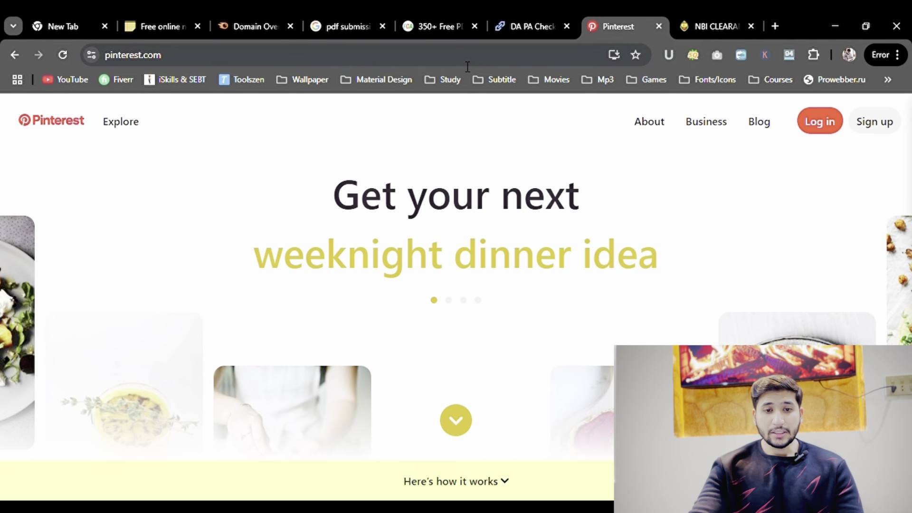
pyautogui.write('https://disqus.com/by/afakchoudhry/about/')
pyautogui.press('Return')
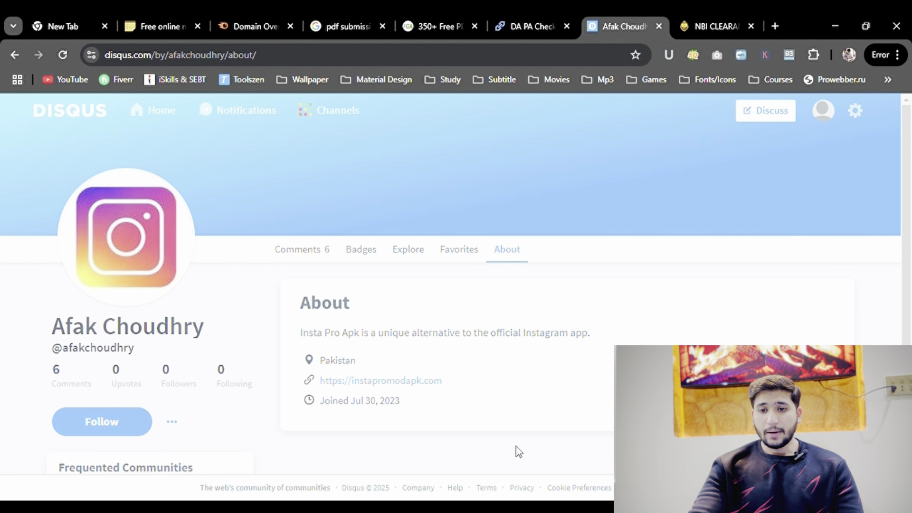
# Go to the signed-in account's own Disqus profile and open its profile settings for editing.
pyautogui.click(823, 110)
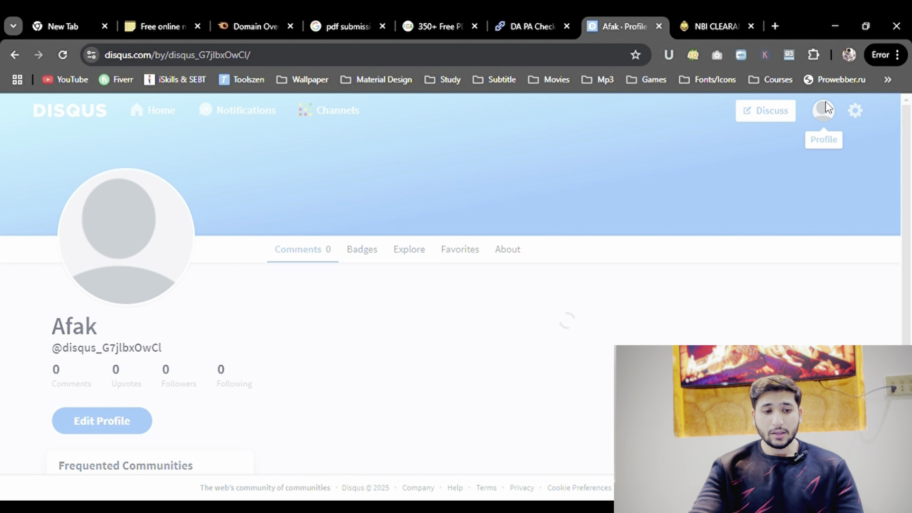
pyautogui.scroll(-1, 185, 348)
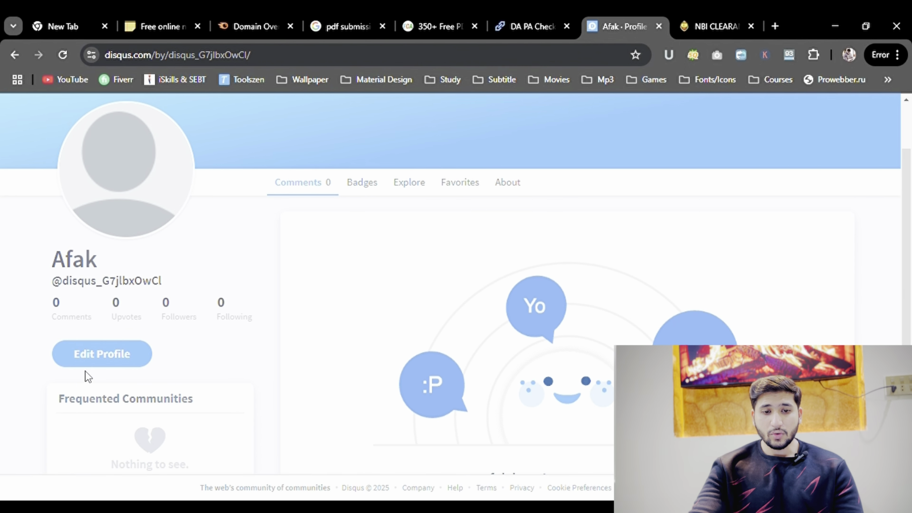
pyautogui.click(101, 361)
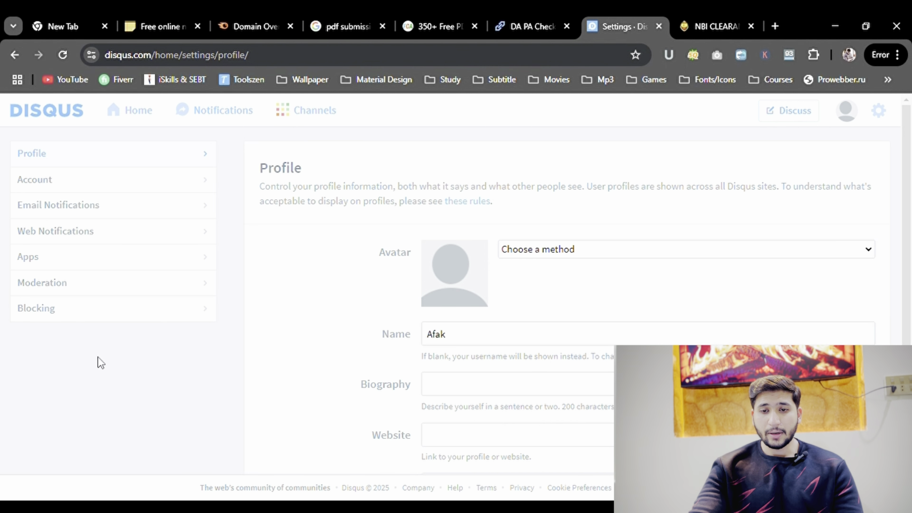
pyautogui.scroll(-3, 569, 312)
# Copy the word "Clearance" from the nbiclearance-online.com article and paste it as the Disqus profile's biography.
pyautogui.click(524, 251)
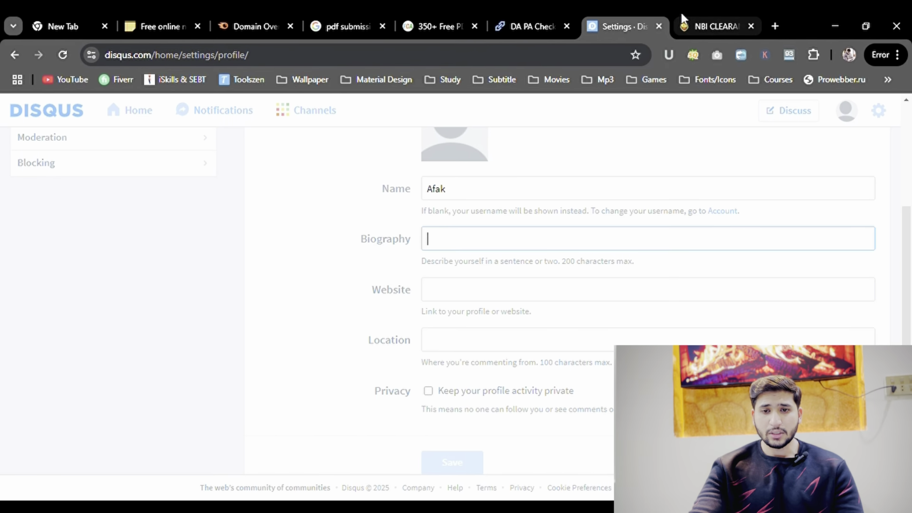
pyautogui.click(713, 26)
pyautogui.tripleClick(511, 268)
pyautogui.doubleClick(511, 268)
pyautogui.hotkey('ctrl', 'c')
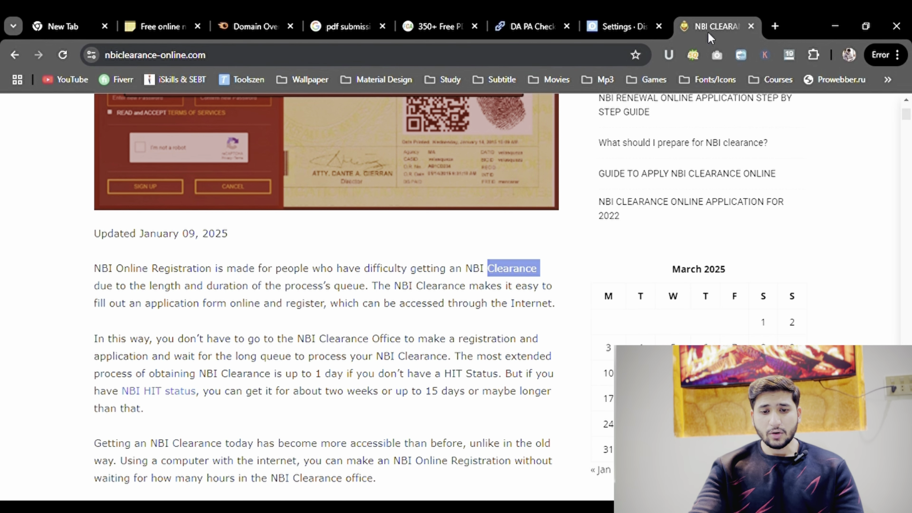
pyautogui.moveTo(294, 268); pyautogui.dragTo(531, 247)
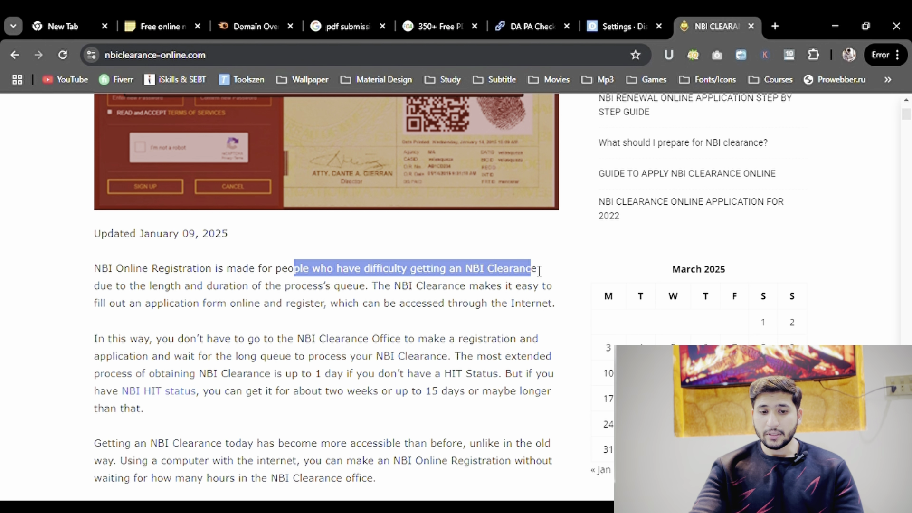
pyautogui.click(615, 16)
pyautogui.hotkey('ctrl', 'v')
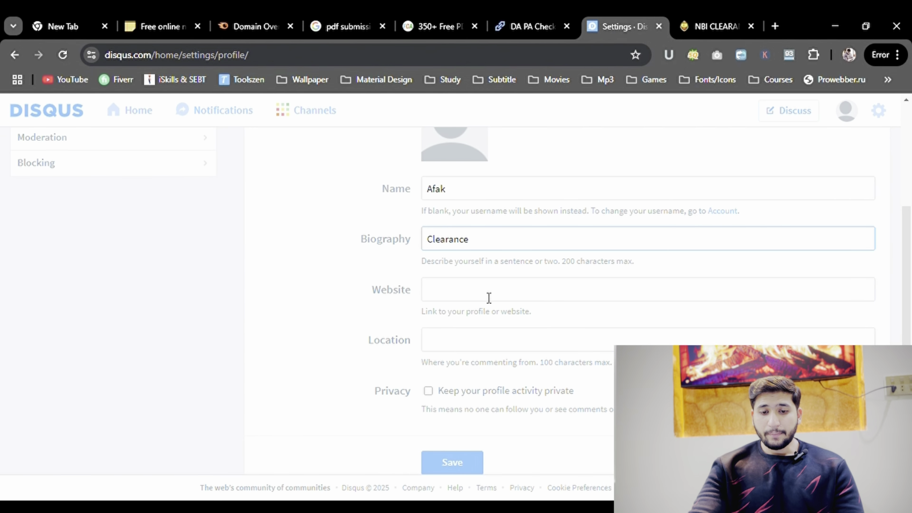
pyautogui.click(498, 294)
pyautogui.write('https://nbi-clearance.ph/')
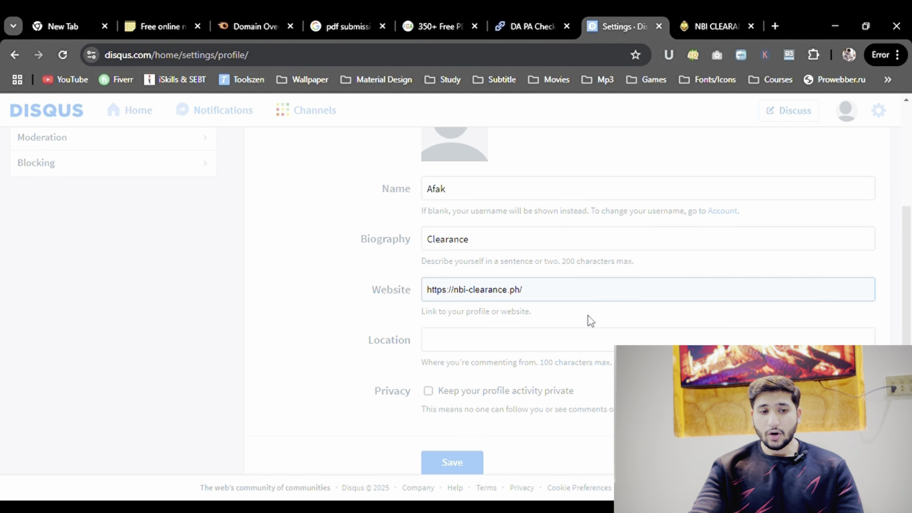
pyautogui.click(442, 470)
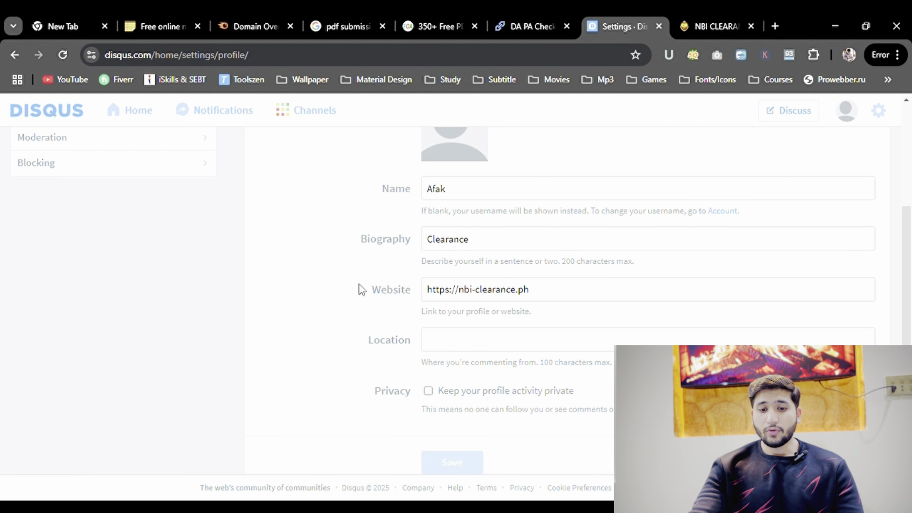
pyautogui.scroll(3, 561, 368)
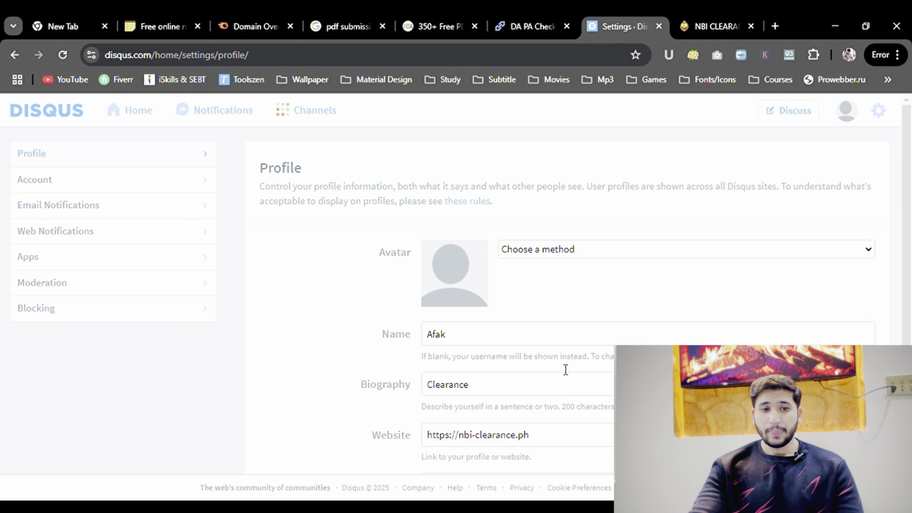
pyautogui.scroll(-3, 524, 295)
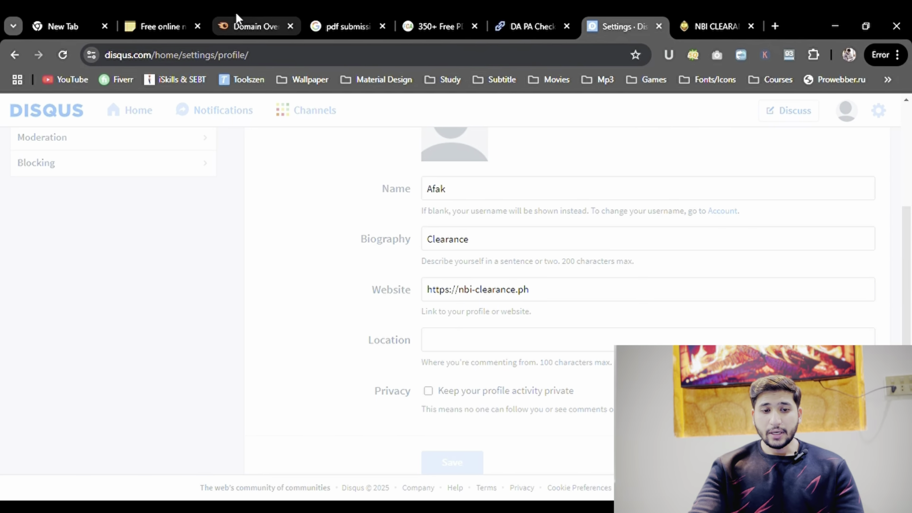
# Load the ekonty.com profile link from the notebook's list in the tab showing Disqus.
pyautogui.click(175, 26)
pyautogui.scroll(-1, 381, 295)
pyautogui.click(357, 206)
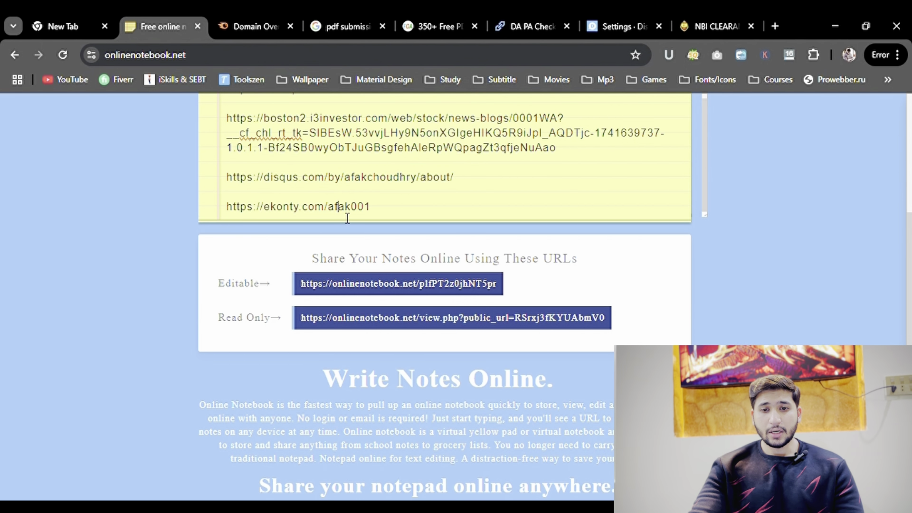
pyautogui.click(602, 13)
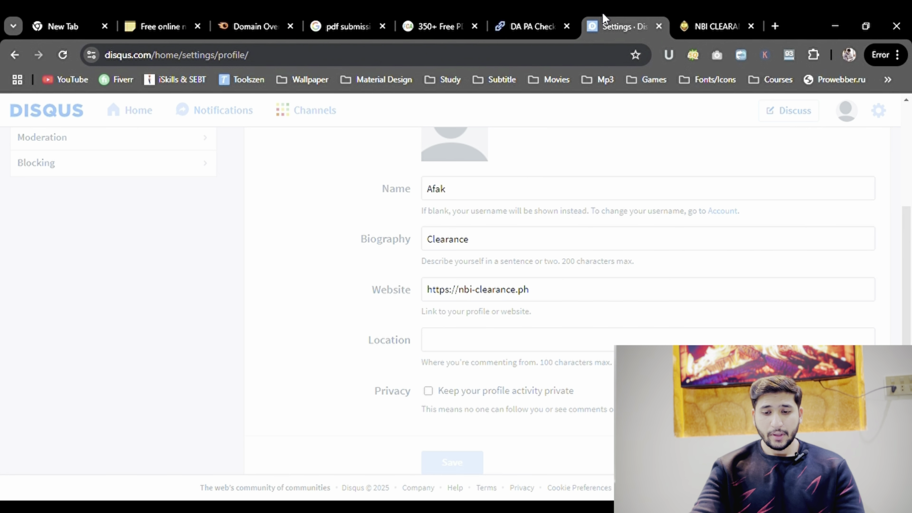
pyautogui.click(490, 65)
pyautogui.write('https://ekonty.com/afak001')
pyautogui.press('Return')
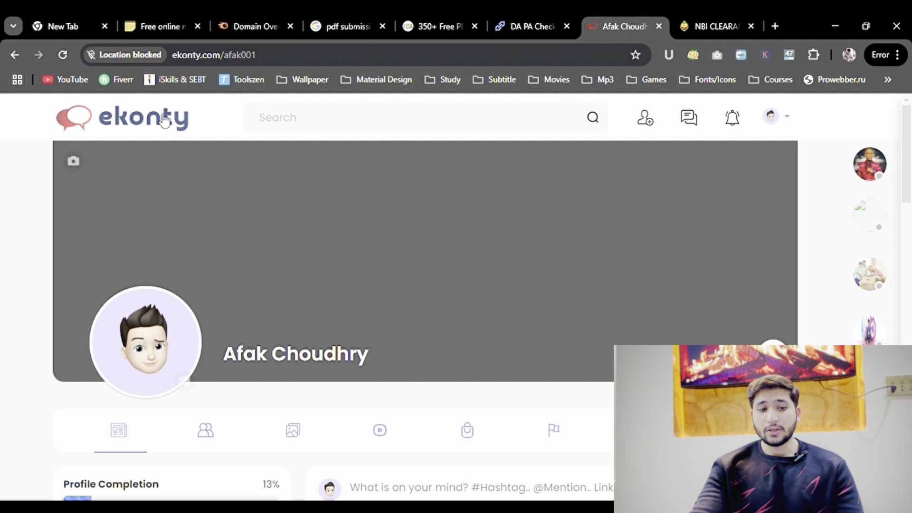
# Start a new post on the ekonty profile and paste in the NBI Online Registration paragraph copied from nbiclearance-online.com.
pyautogui.scroll(-4, 190, 249)
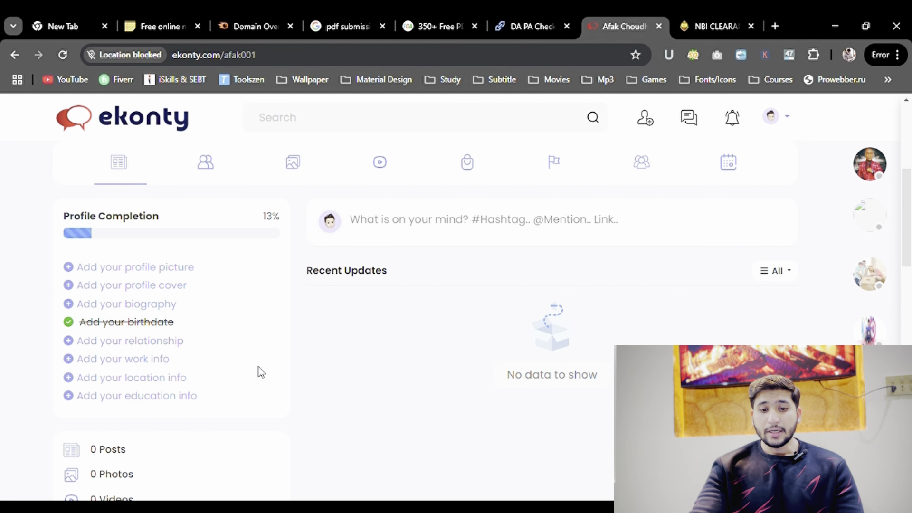
pyautogui.click(414, 233)
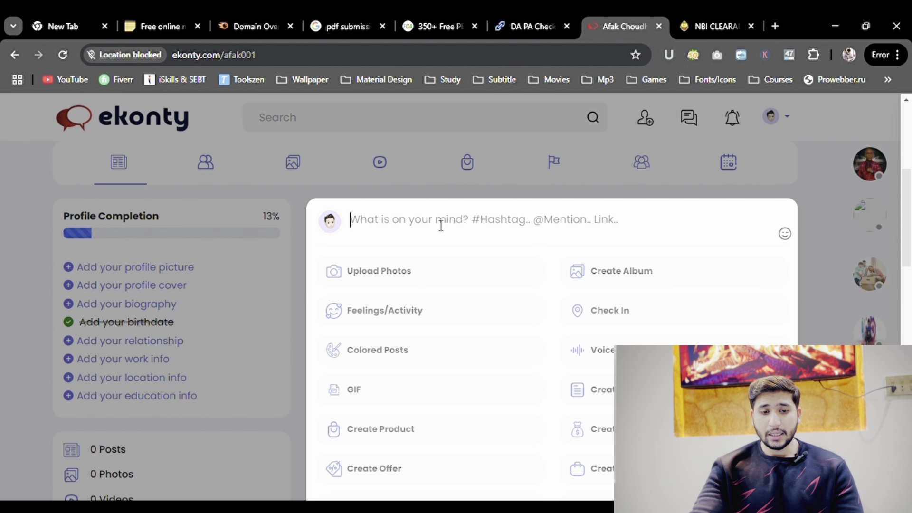
pyautogui.click(712, 25)
pyautogui.tripleClick(353, 274)
pyautogui.hotkey('ctrl', 'c')
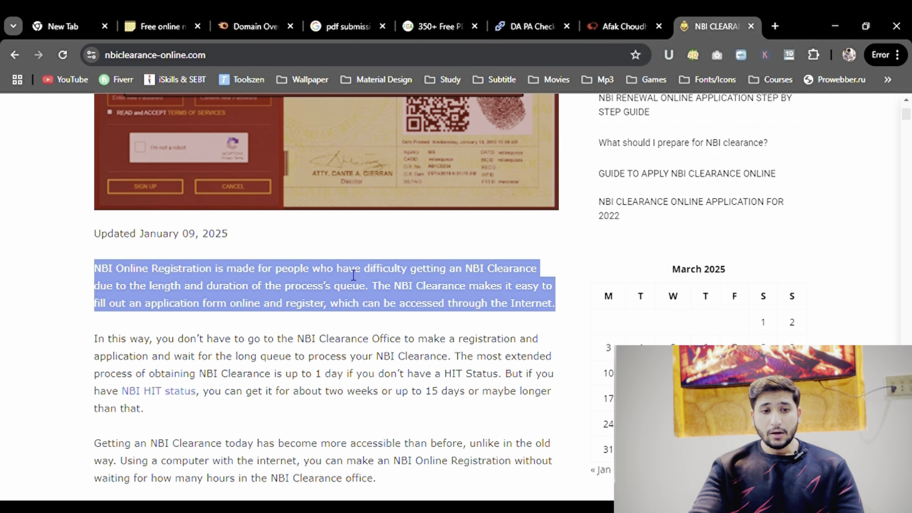
pyautogui.click(620, 26)
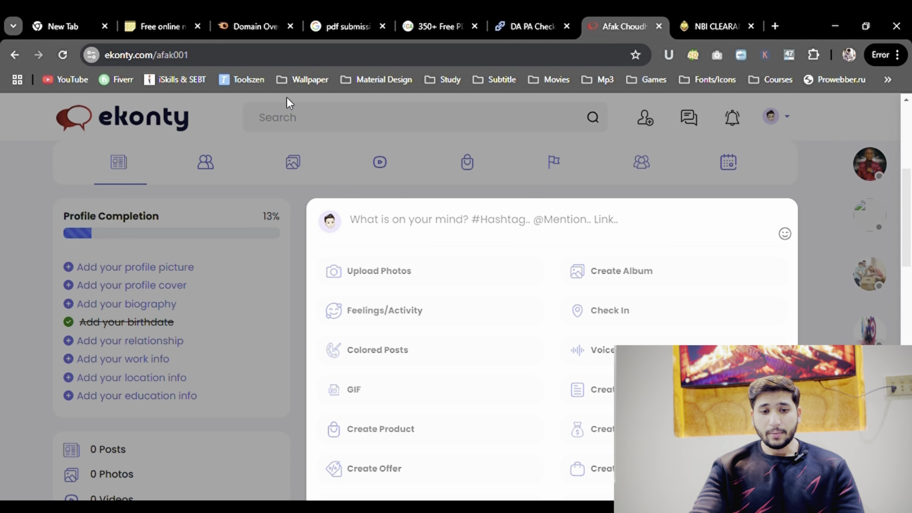
pyautogui.click(449, 224)
pyautogui.hotkey('ctrl', 'v')
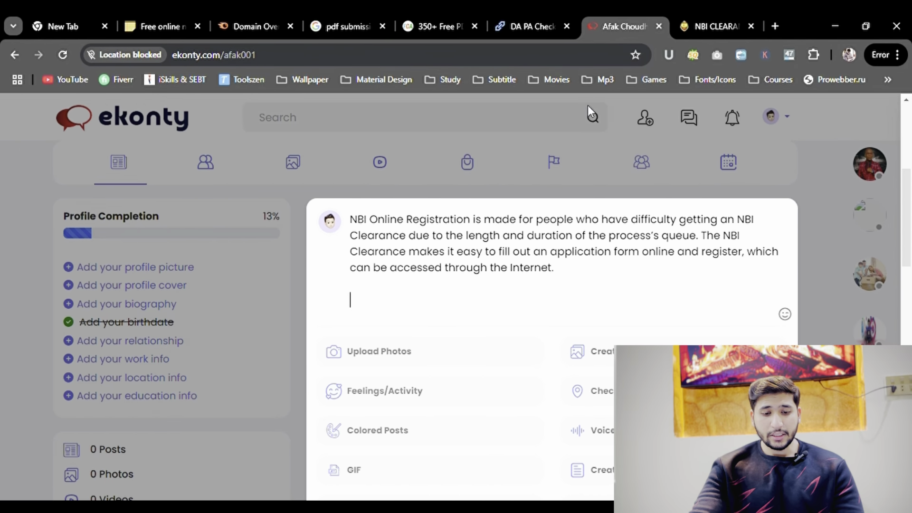
pyautogui.click(700, 26)
pyautogui.click(480, 63)
pyautogui.hotkey('ctrl', 'c')
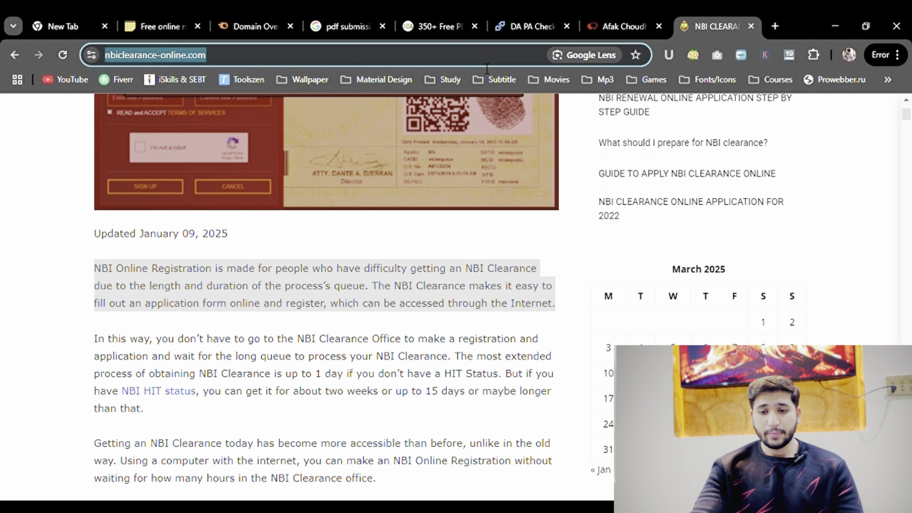
pyautogui.click(620, 26)
pyautogui.hotkey('ctrl', 'v')
# Review the post's link preview, publish the post and view it in the ekonty profile's recent updates.
pyautogui.scroll(-10, 514, 283)
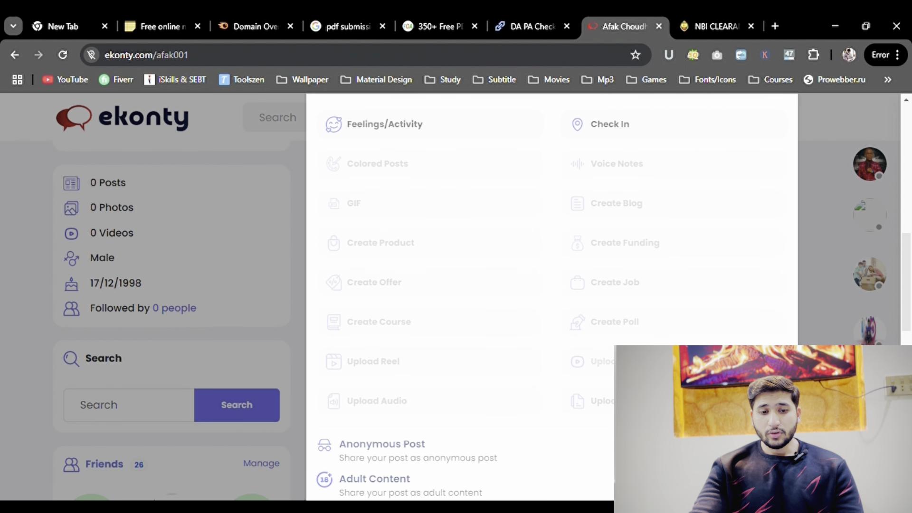
pyautogui.scroll(-3, 542, 413)
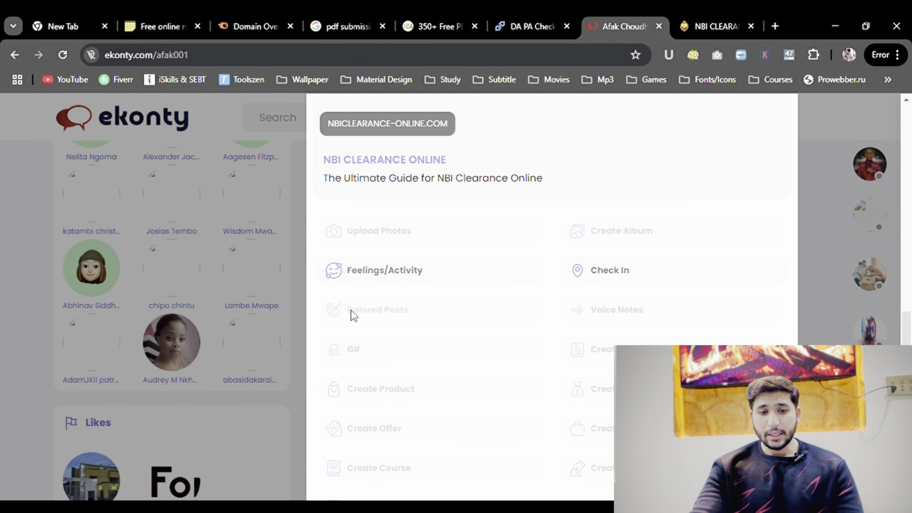
pyautogui.scroll(-3, 361, 333)
pyautogui.scroll(10, 387, 373)
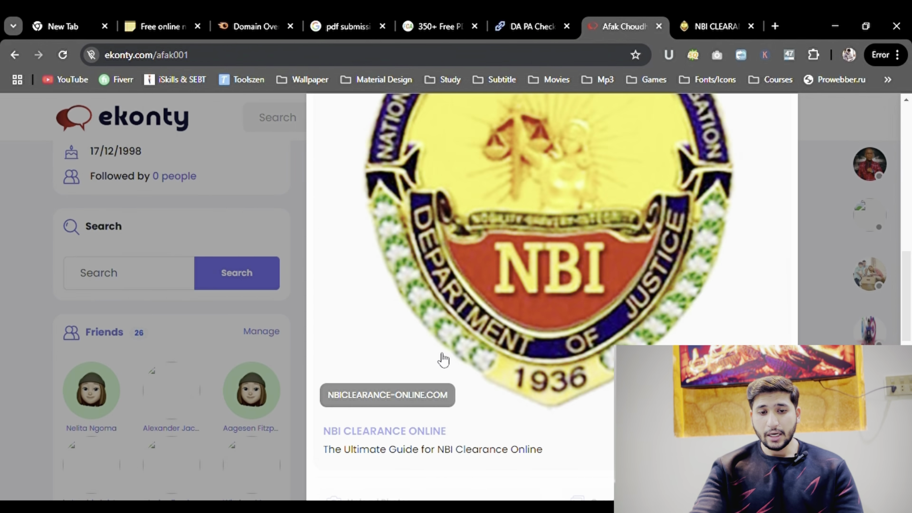
pyautogui.scroll(3, 550, 383)
pyautogui.scroll(-10, 427, 394)
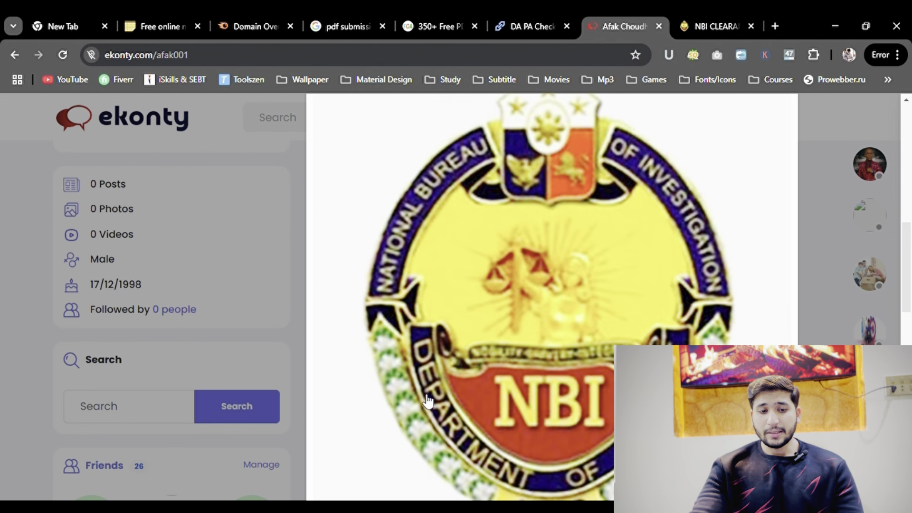
pyautogui.click(386, 394)
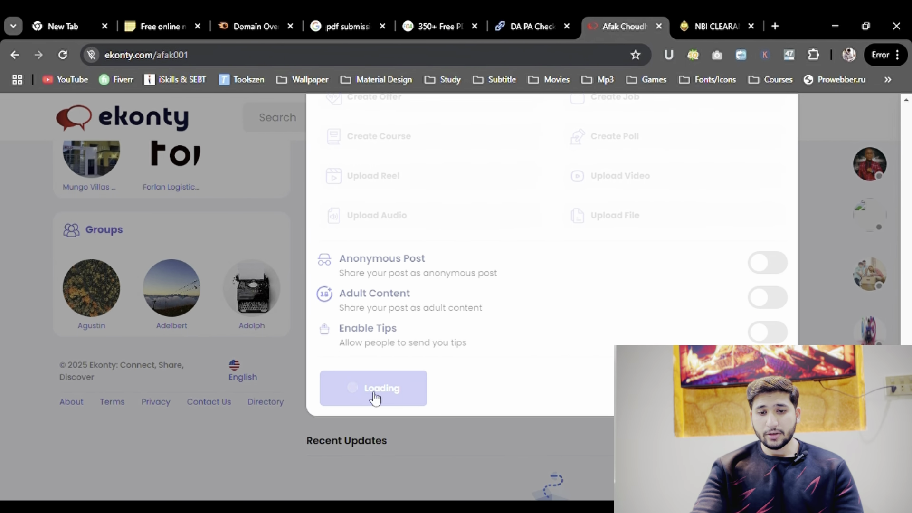
pyautogui.scroll(8, 455, 382)
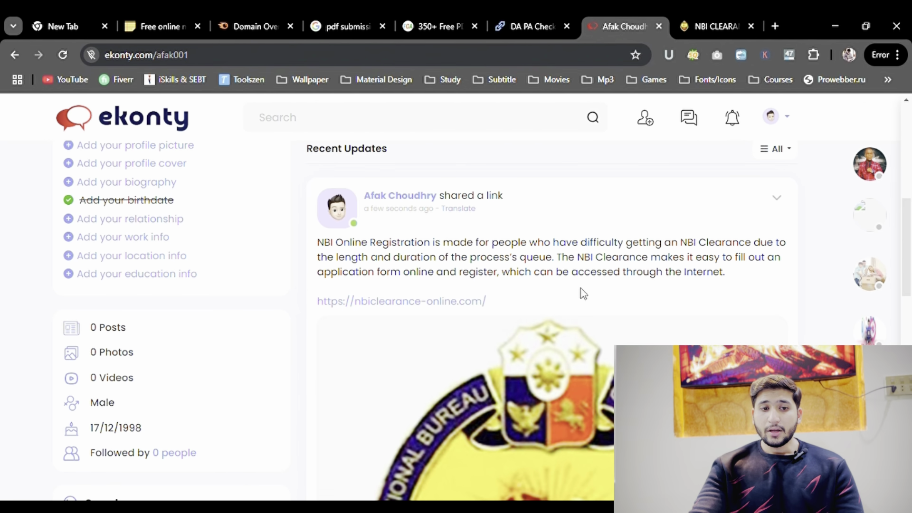
# Close the ekonty profile tab and the online notebook tab.
pyautogui.click(659, 26)
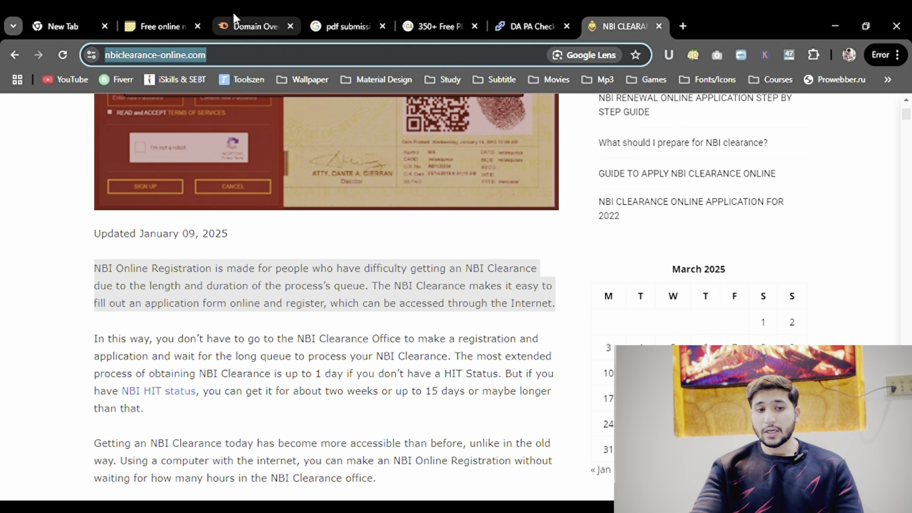
pyautogui.click(179, 22)
pyautogui.click(233, 25)
pyautogui.click(197, 26)
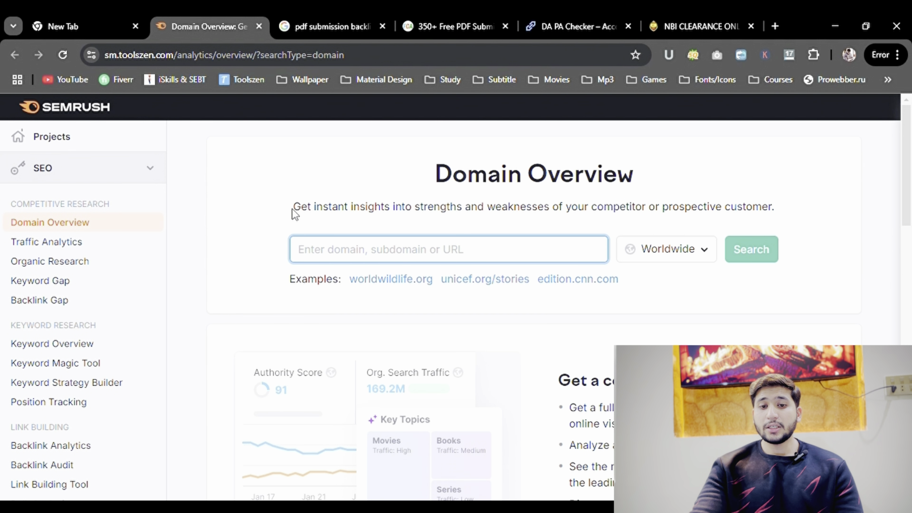
pyautogui.click(572, 26)
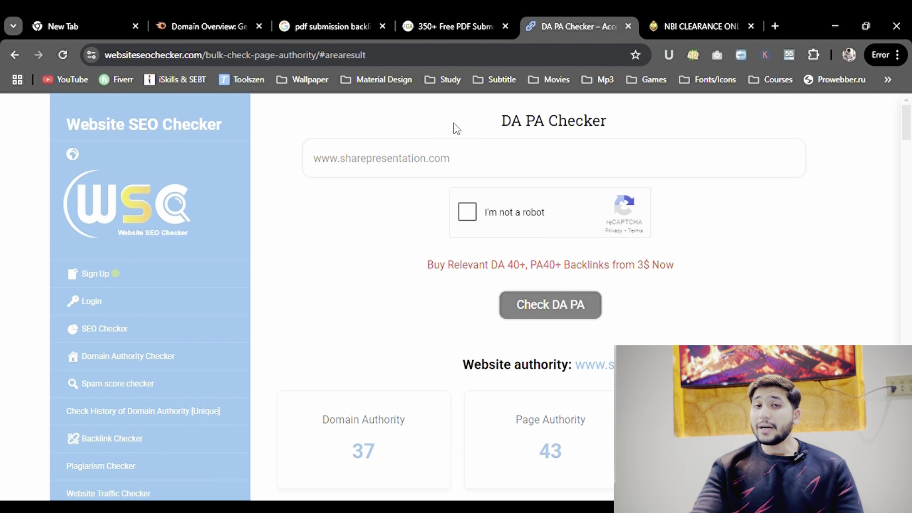
pyautogui.click(669, 20)
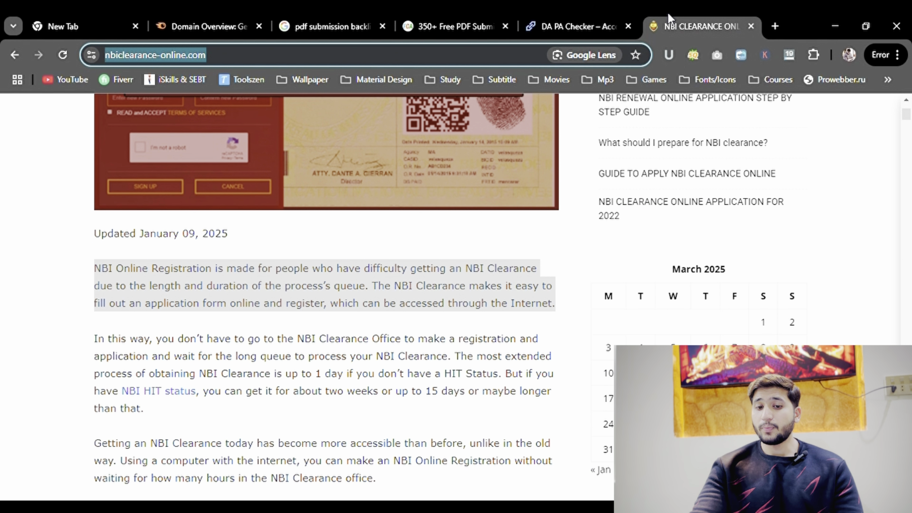
pyautogui.scroll(8, 601, 251)
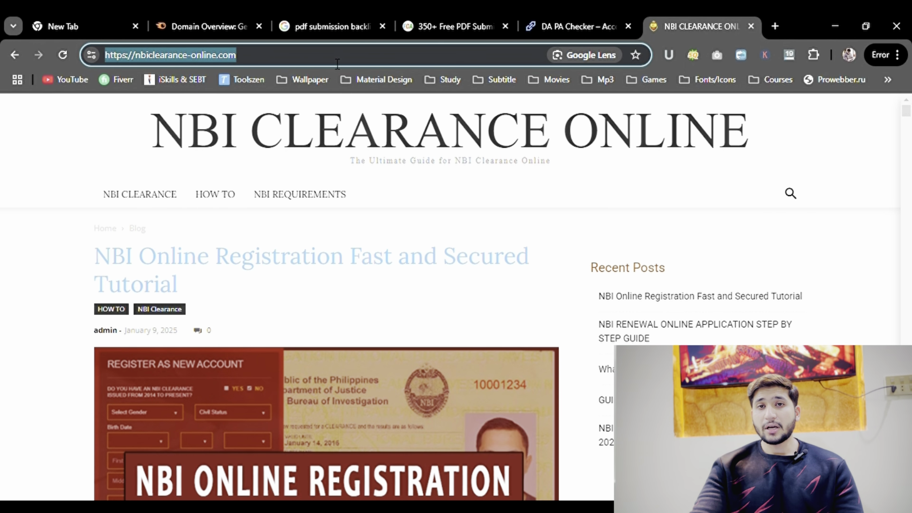
pyautogui.click(197, 19)
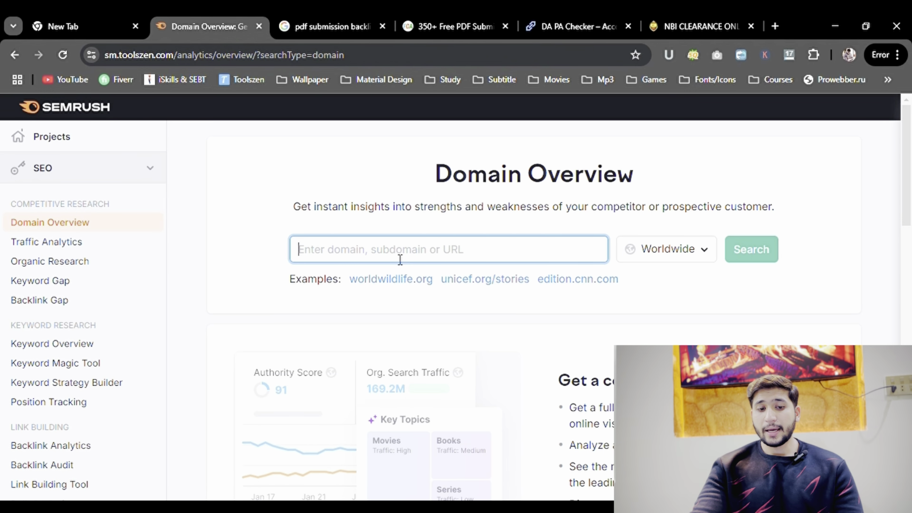
pyautogui.write('https://nbiclearance-online.com/')
pyautogui.click(770, 257)
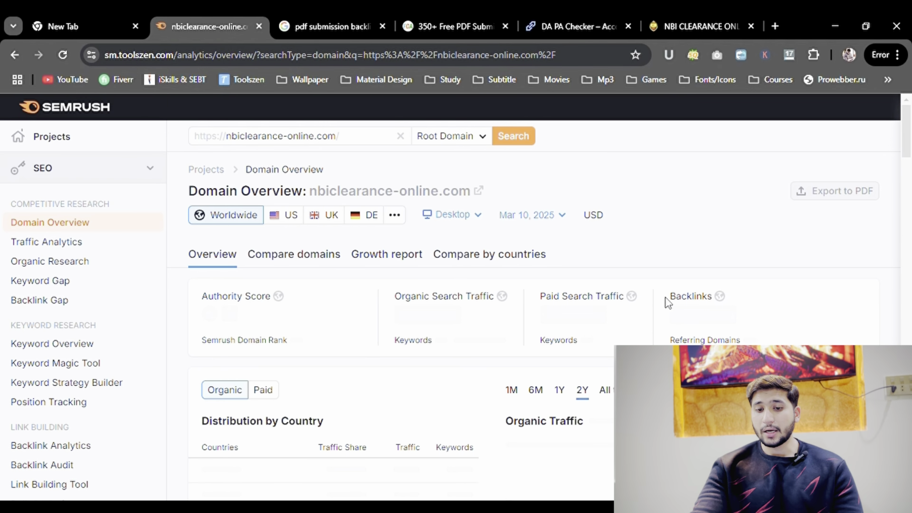
# Check the backlinks and referring domains in the domain overview and open the full backlinks report for nbiclearance-online.com.
pyautogui.moveTo(676, 299)
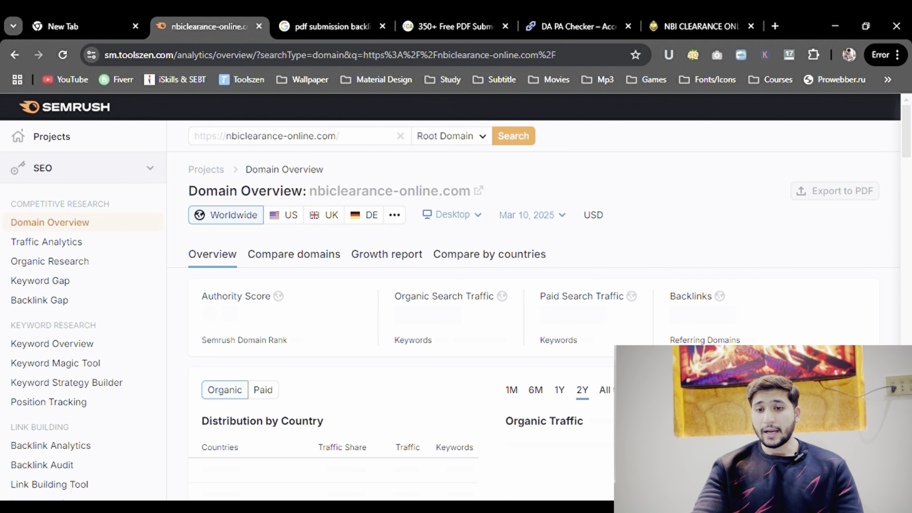
pyautogui.scroll(-2, 455, 294)
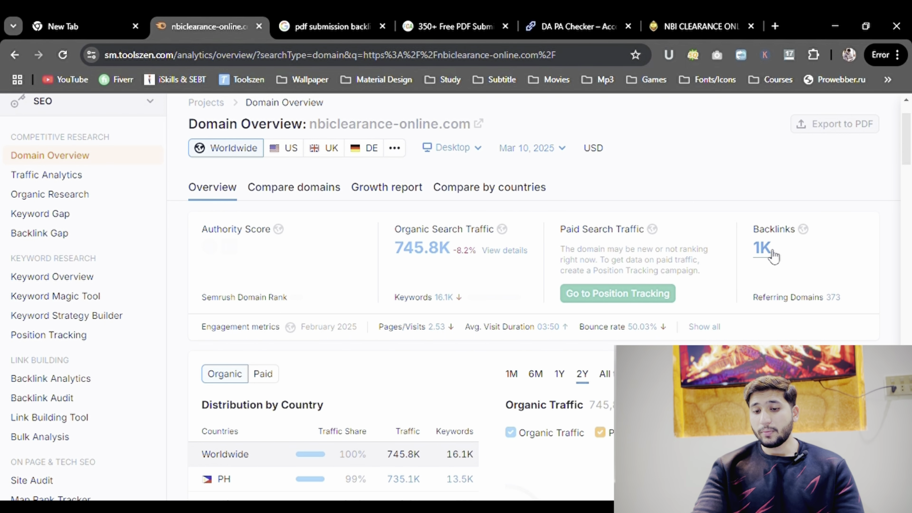
pyautogui.moveTo(753, 298); pyautogui.dragTo(839, 303)
pyautogui.click(836, 332)
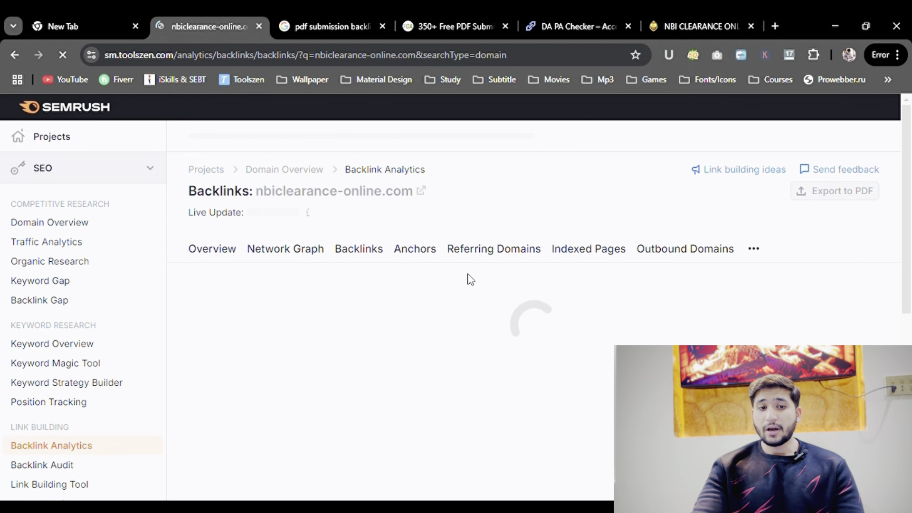
pyautogui.scroll(-1, 470, 279)
pyautogui.scroll(-1, 470, 279)
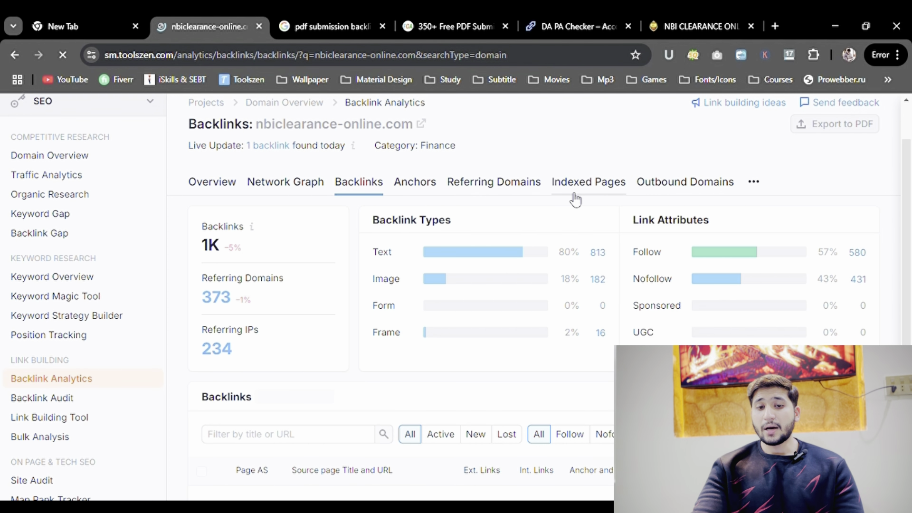
# Browse the report's backlink list, view the source page of the akam.bing.com NBI+No image search link, and close that page.
pyautogui.click(546, 16)
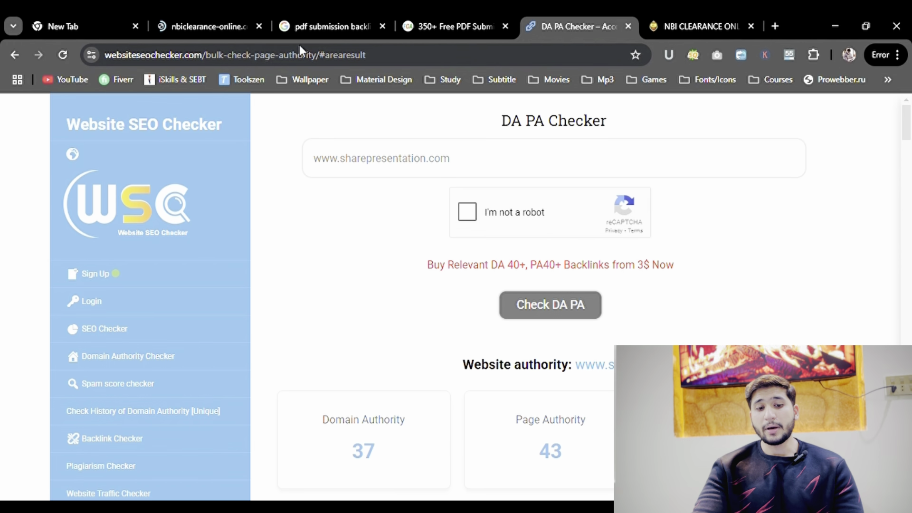
pyautogui.click(207, 14)
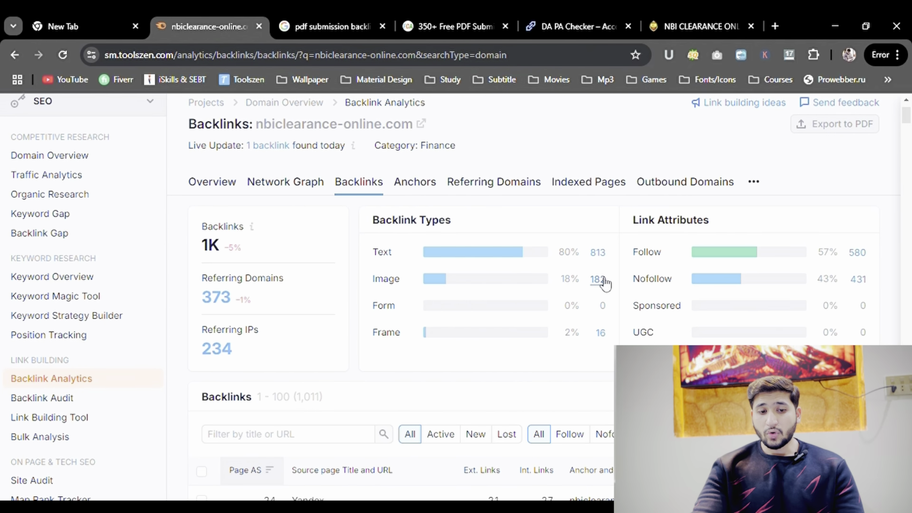
pyautogui.scroll(-7, 233, 230)
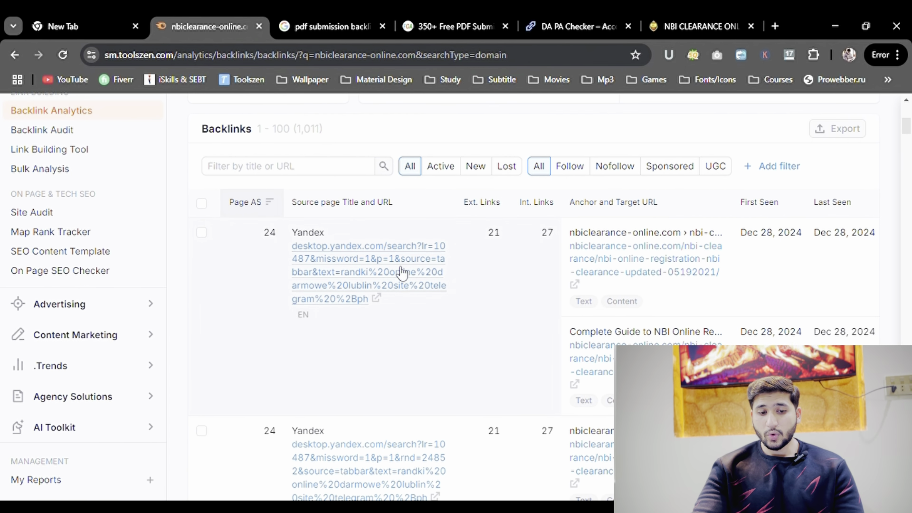
pyautogui.scroll(-3, 381, 291)
pyautogui.scroll(-5, 399, 384)
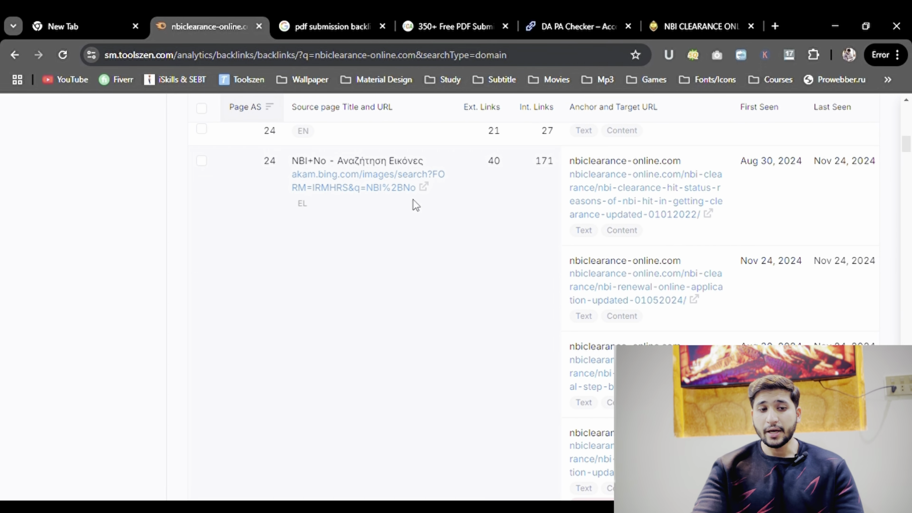
pyautogui.click(424, 189)
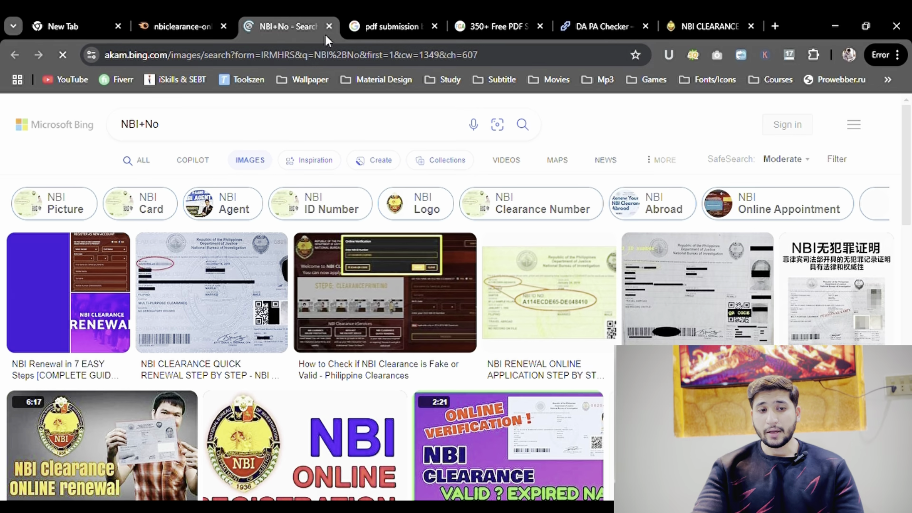
pyautogui.click(328, 26)
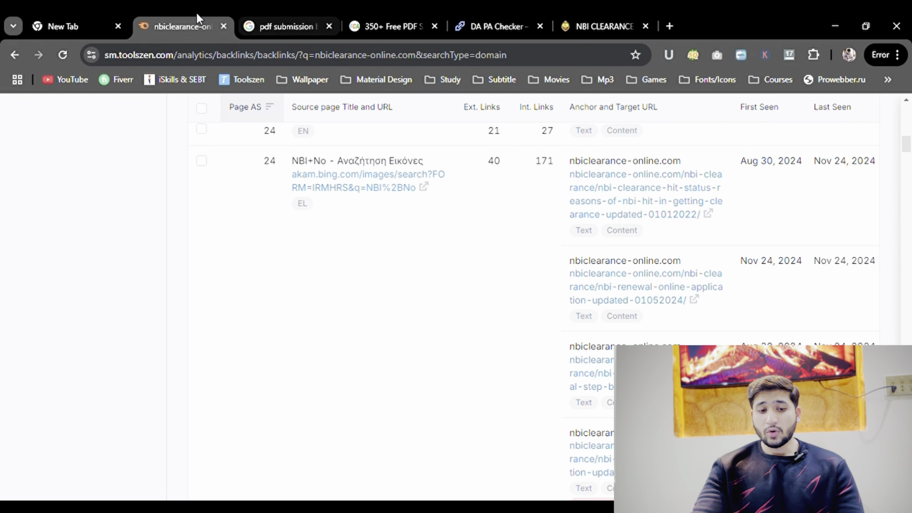
# Filter the backlinks list to Active and Follow links and highlight the number of matching backlinks.
pyautogui.scroll(10, 489, 418)
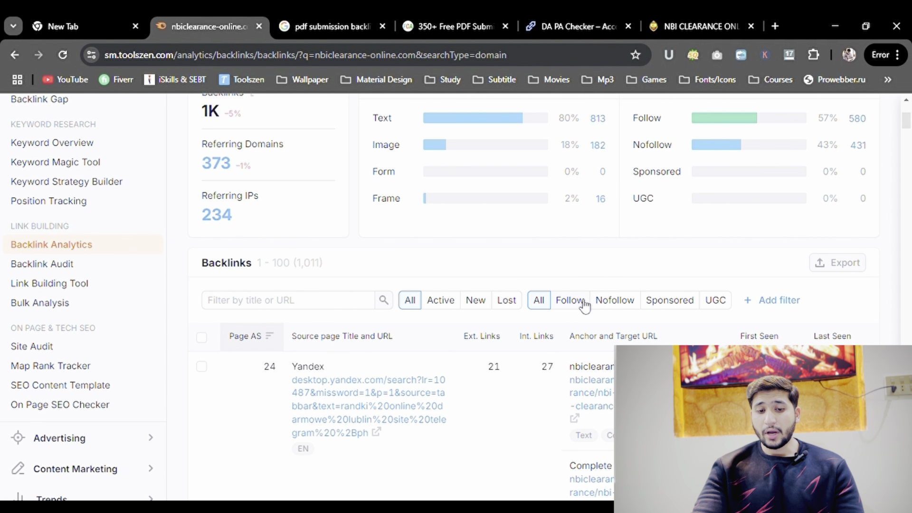
pyautogui.click(441, 300)
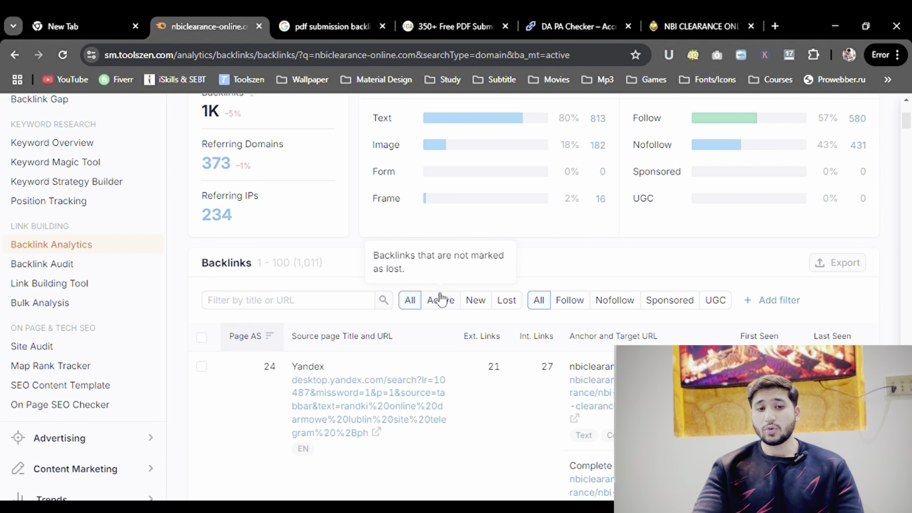
pyautogui.click(581, 301)
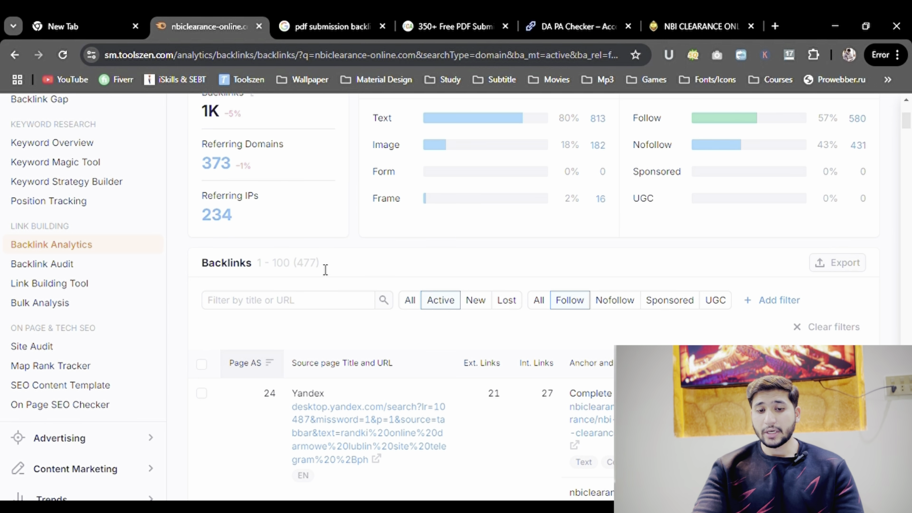
pyautogui.moveTo(325, 269); pyautogui.dragTo(305, 272)
pyautogui.scroll(-1, 304, 271)
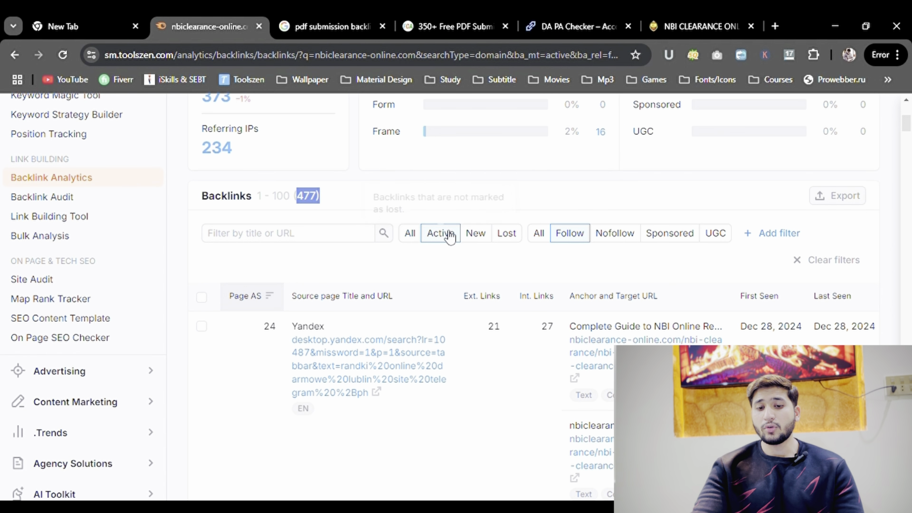